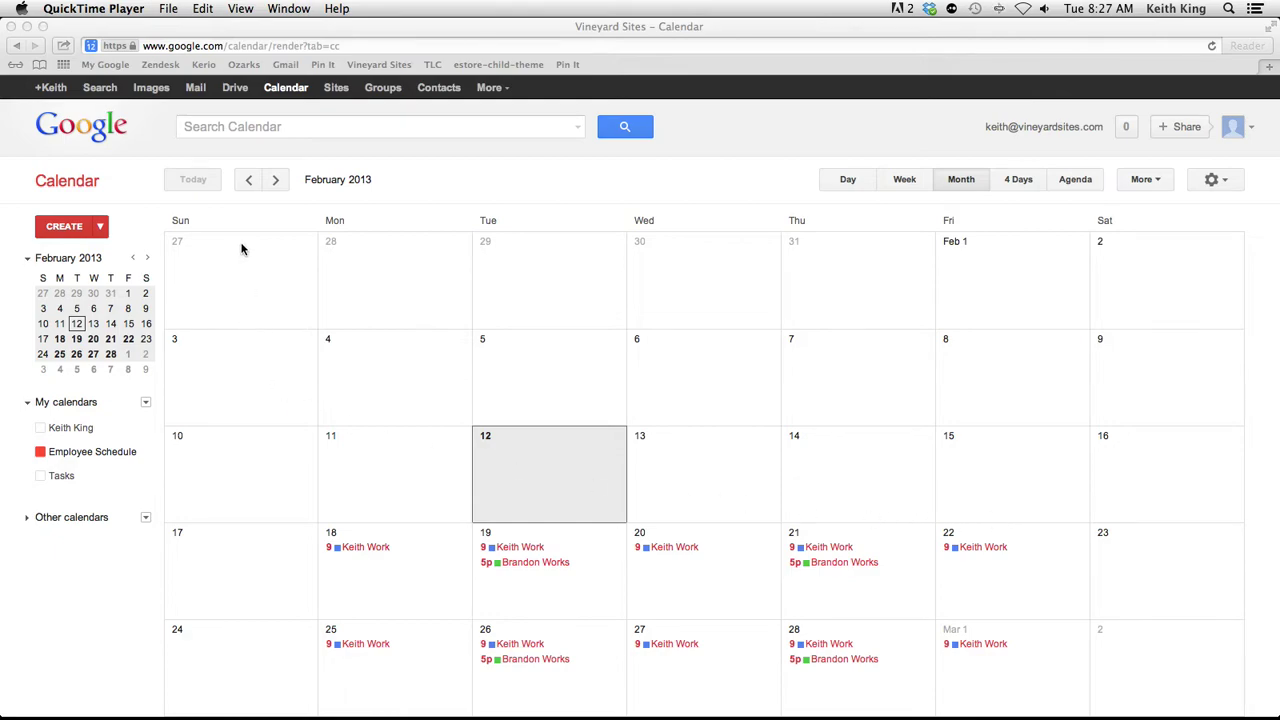
{"action": "left_click", "coordinate": [985, 140]}
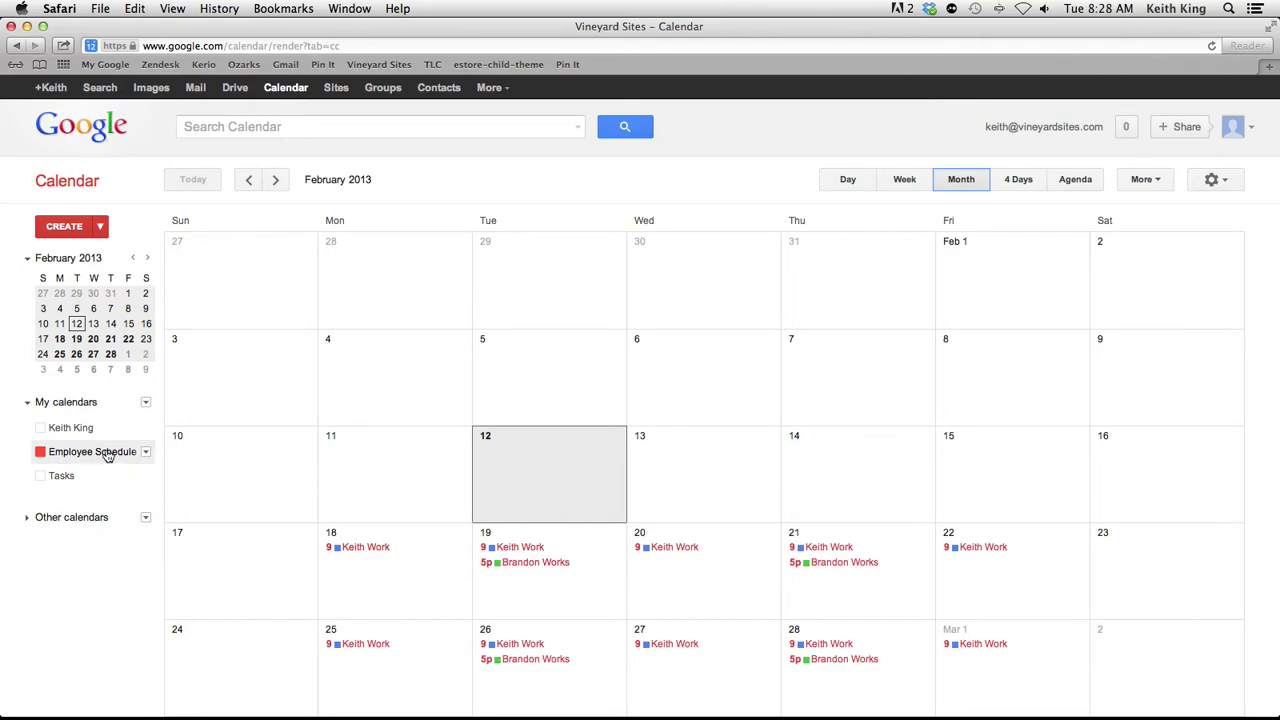
{"action": "left_click", "coordinate": [548, 564]}
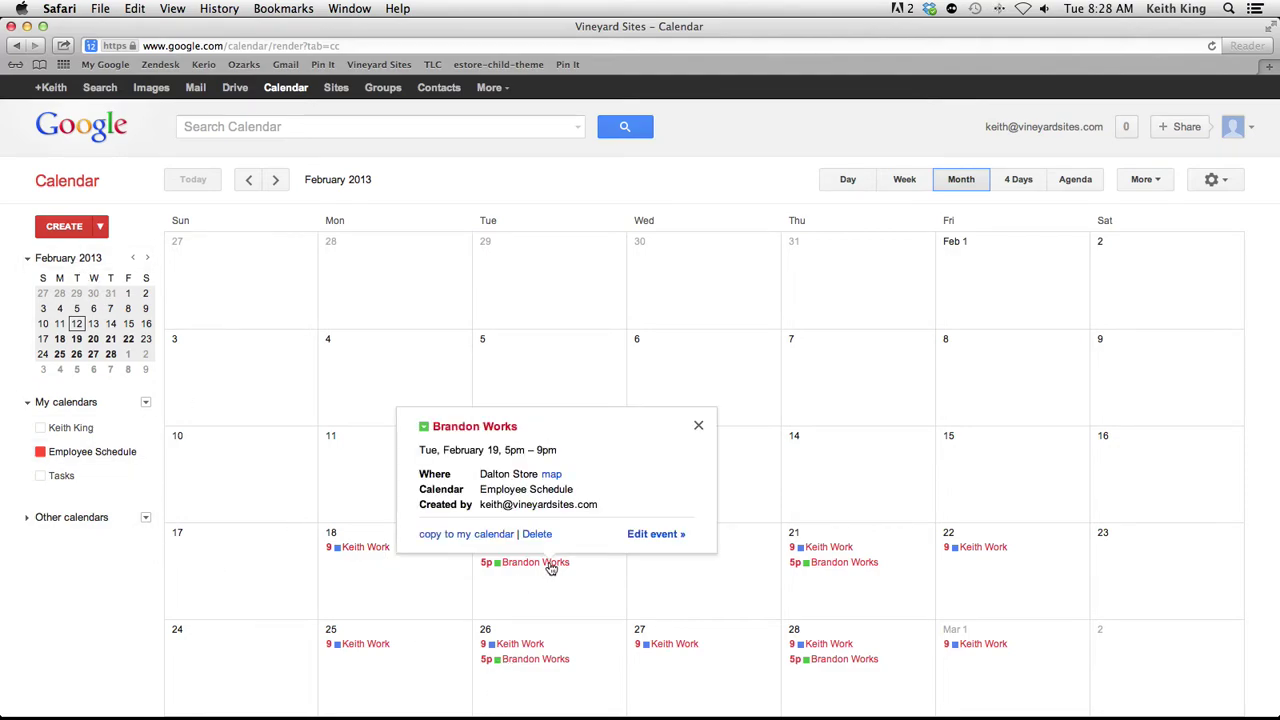
{"action": "left_click", "coordinate": [654, 536]}
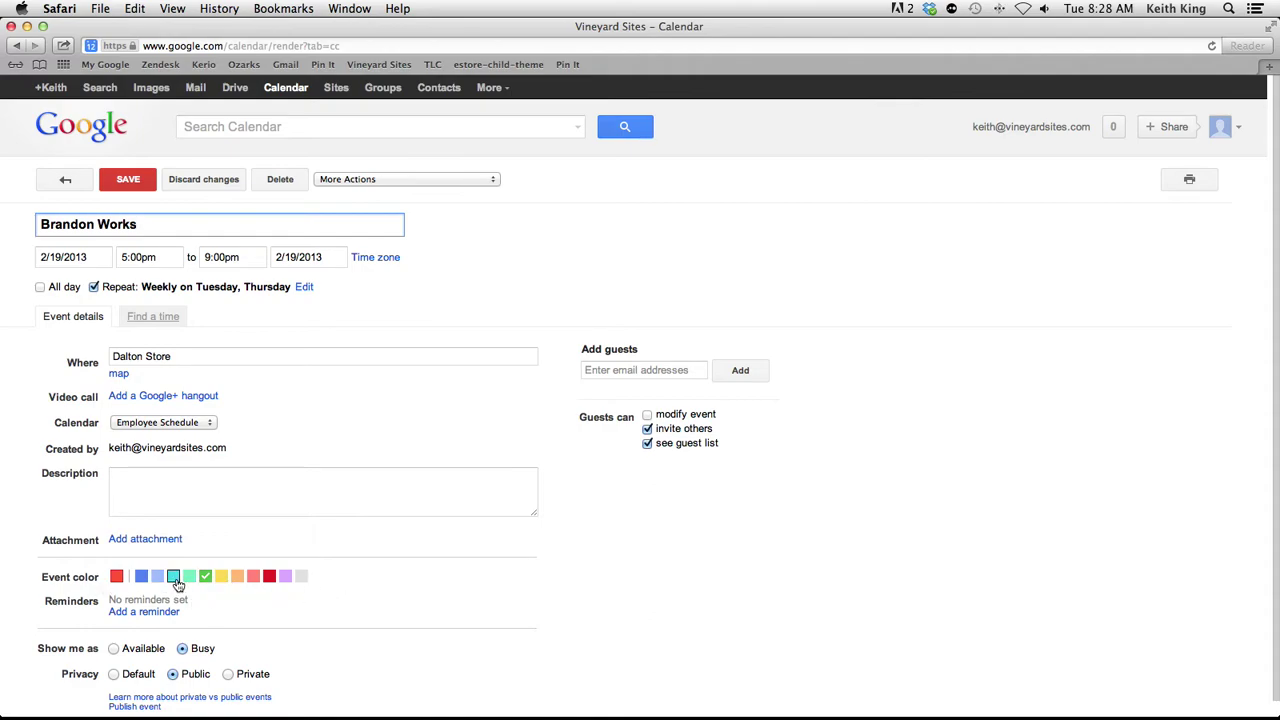
{"action": "left_click", "coordinate": [65, 179]}
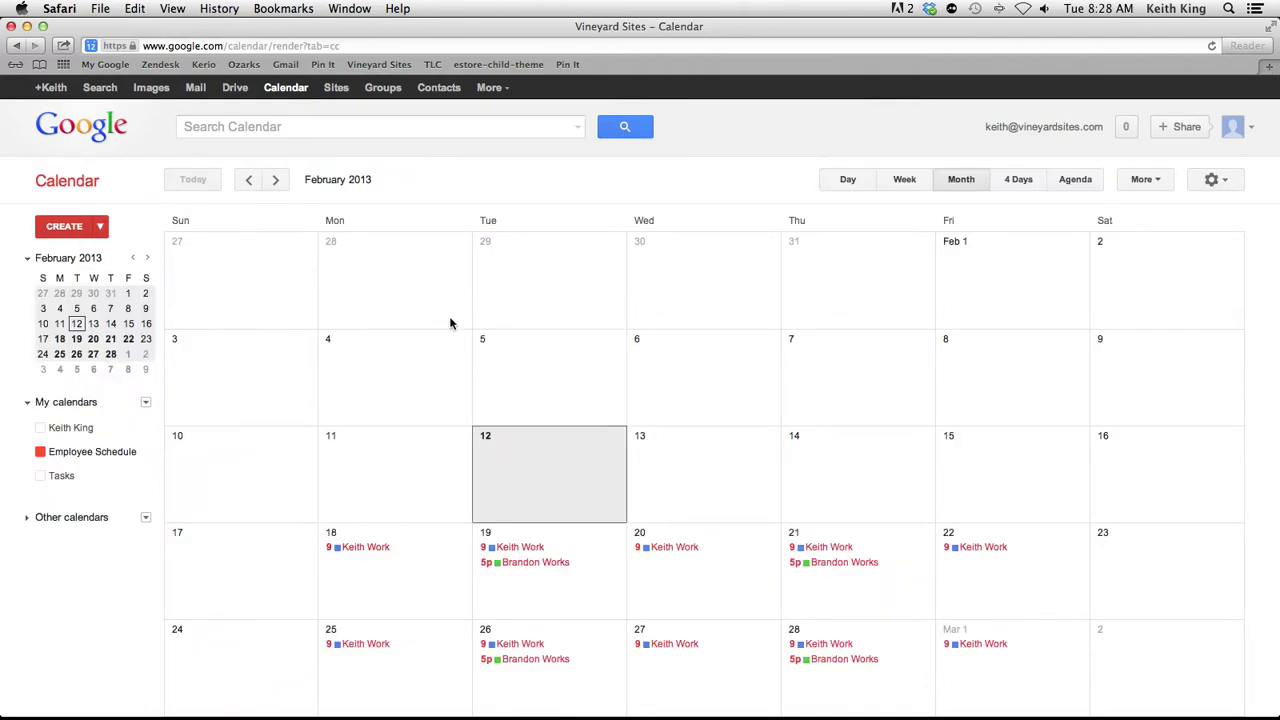
{"action": "scroll", "coordinate": [548, 580], "scroll_direction": "down", "scroll_amount": 1}
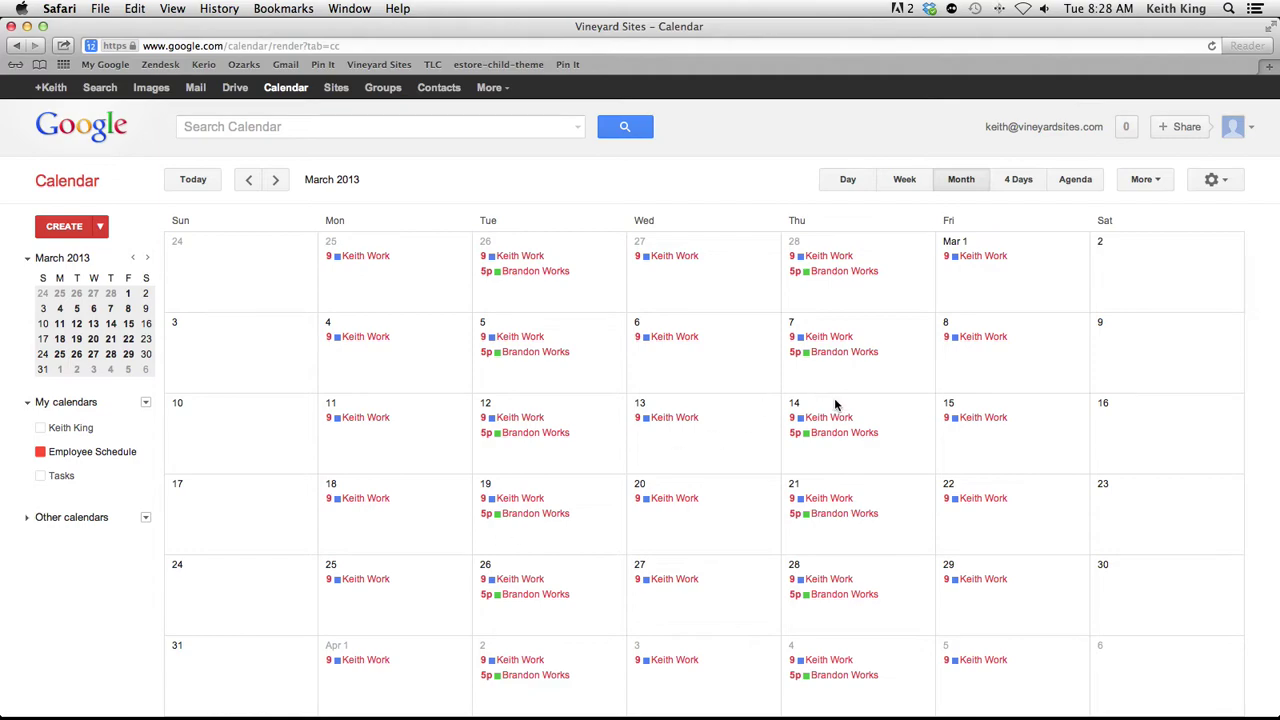
{"action": "scroll", "coordinate": [764, 508], "scroll_direction": "up", "scroll_amount": 2}
{"action": "scroll", "coordinate": [764, 508], "scroll_direction": "down", "scroll_amount": 1}
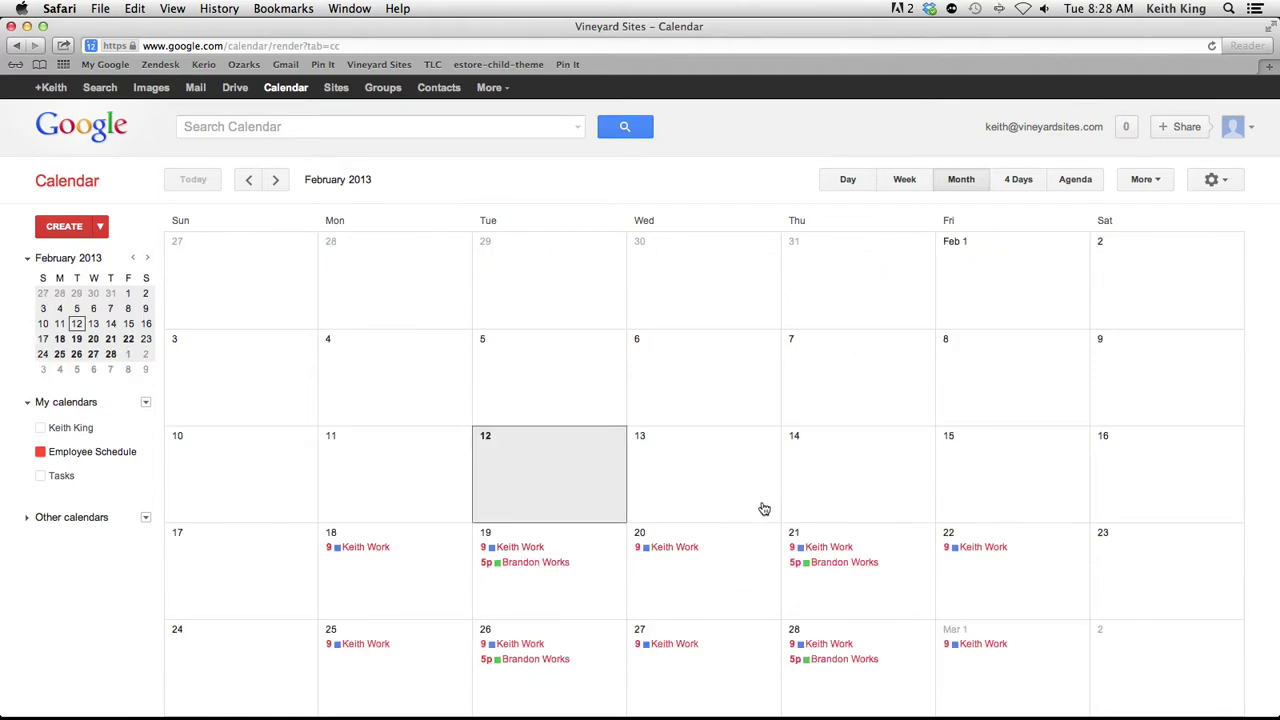
{"action": "scroll", "coordinate": [764, 508], "scroll_direction": "up", "scroll_amount": 1}
{"action": "scroll", "coordinate": [907, 293], "scroll_direction": "up", "scroll_amount": 1}
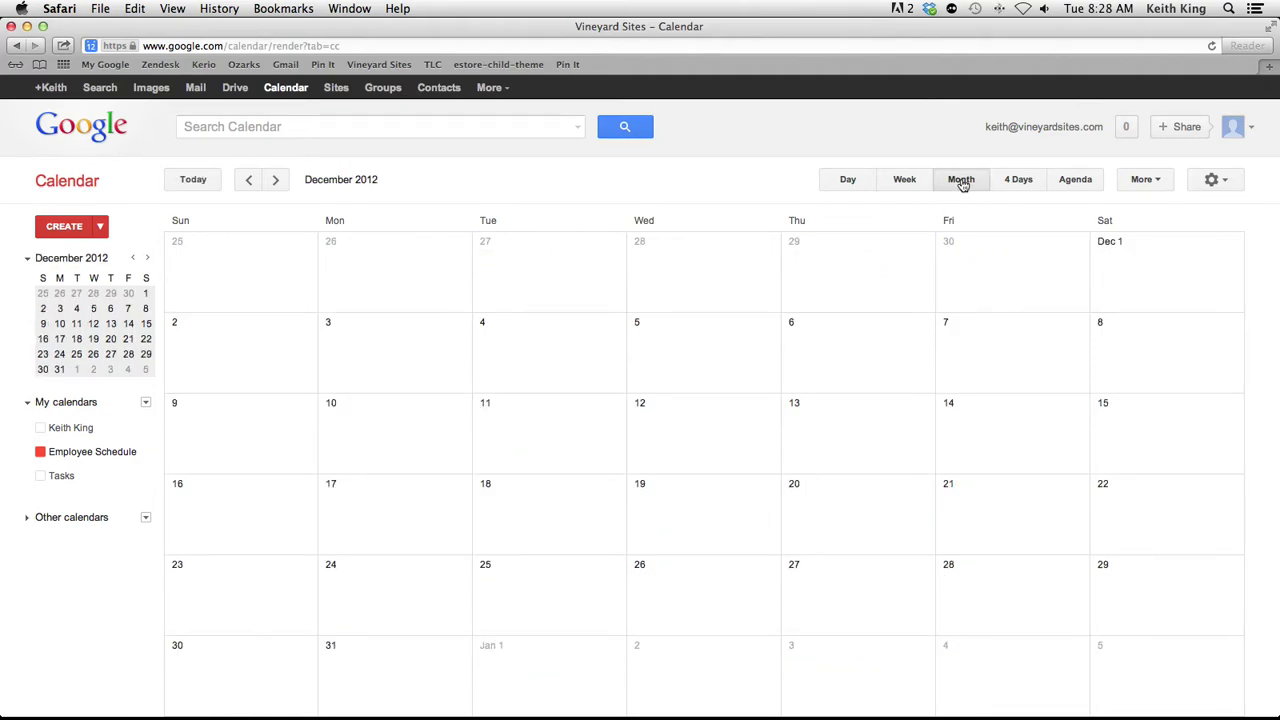
Page forward and back through the months, settling on February 2013
{"action": "left_click", "coordinate": [276, 180]}
{"action": "left_click", "coordinate": [276, 180]}
{"action": "left_click", "coordinate": [276, 180]}
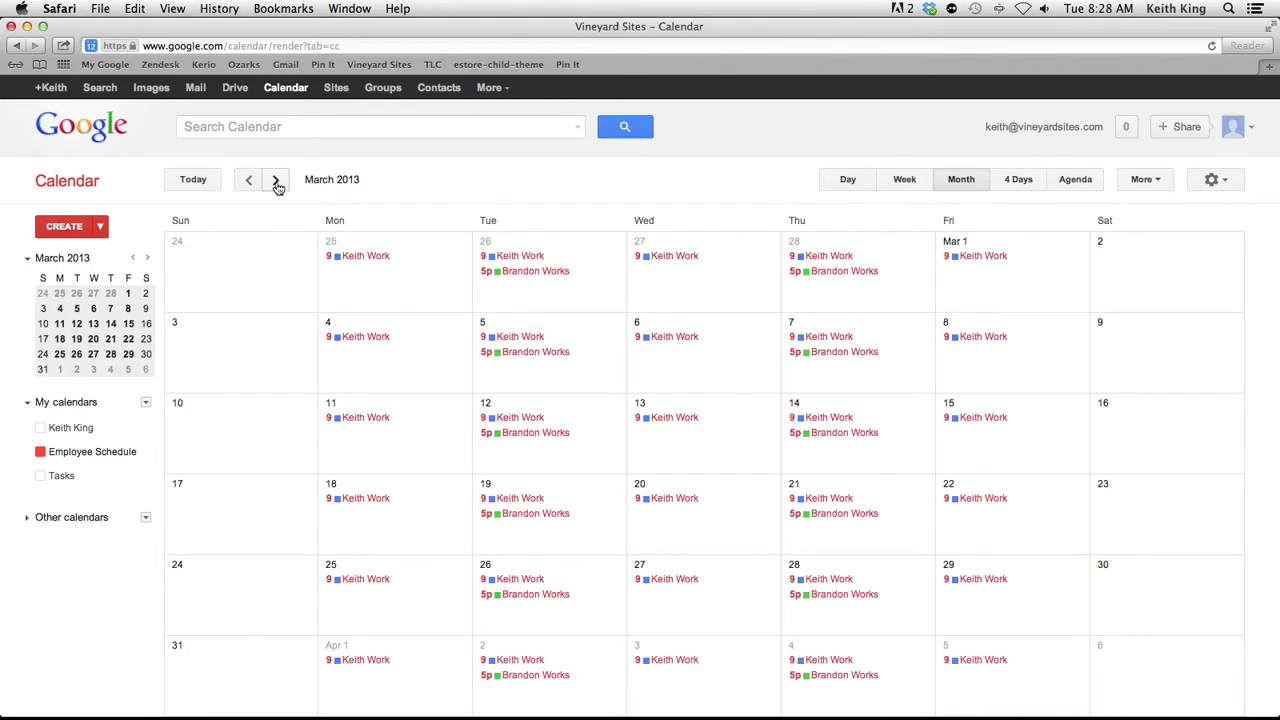
{"action": "left_click", "coordinate": [252, 185]}
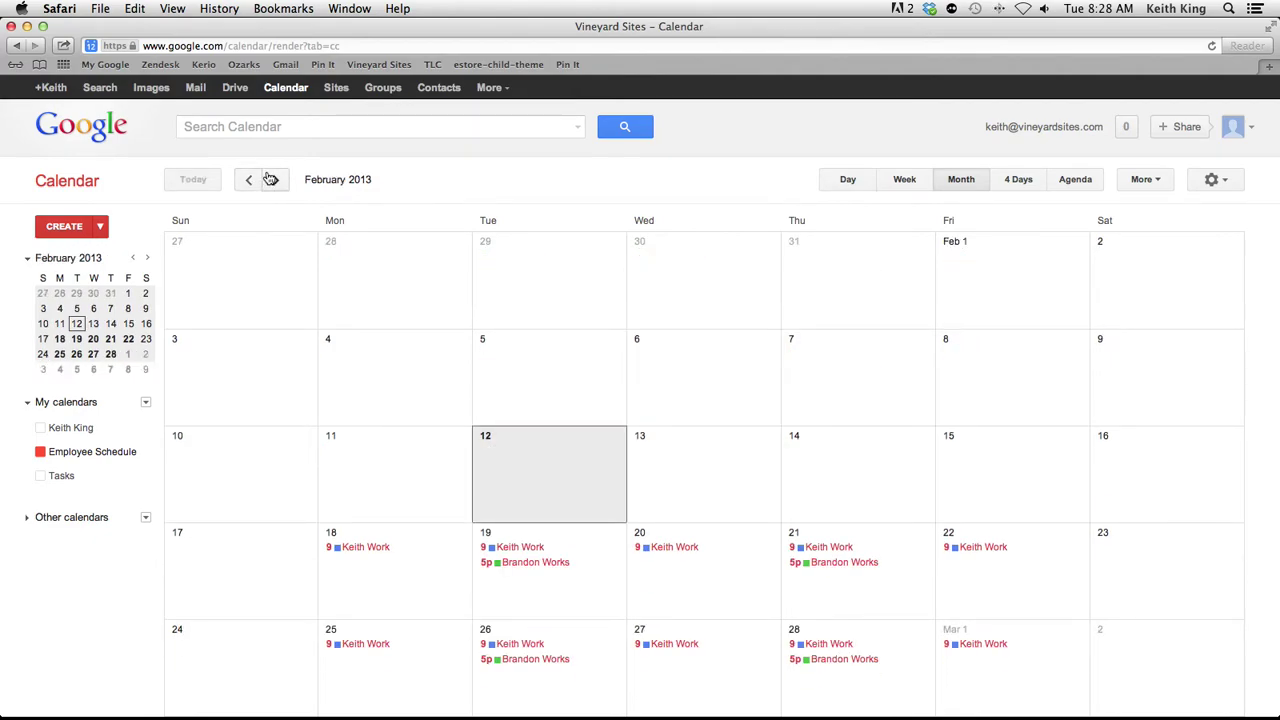
{"action": "left_click", "coordinate": [277, 181]}
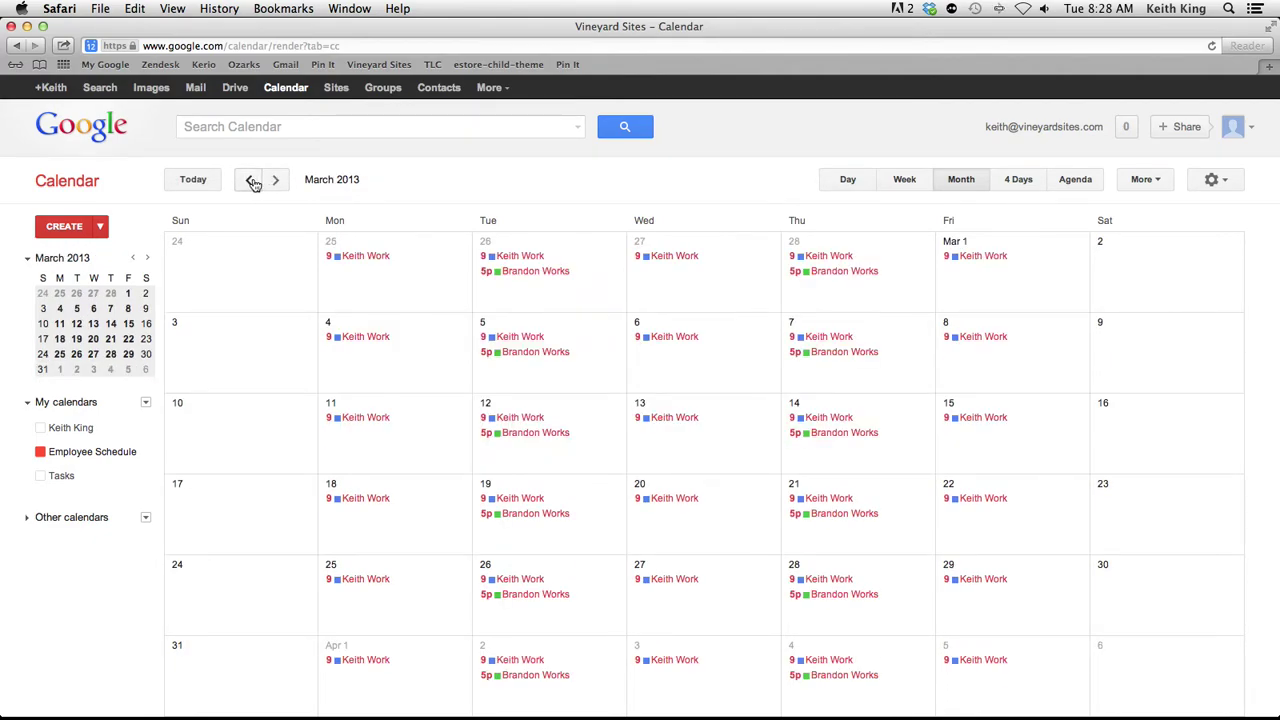
{"action": "left_click", "coordinate": [249, 180]}
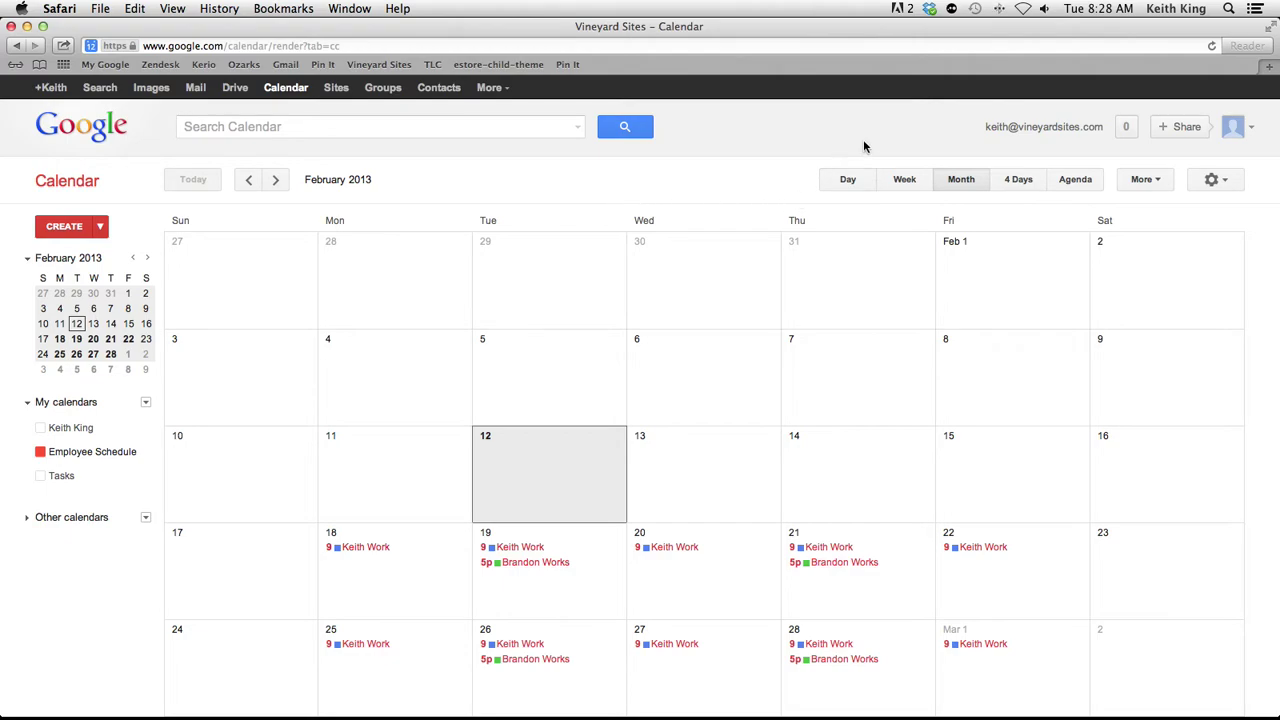
Show the Employee Schedule calendar's details down to Embed This Calendar, then open a new tab
{"action": "left_click", "coordinate": [1228, 183]}
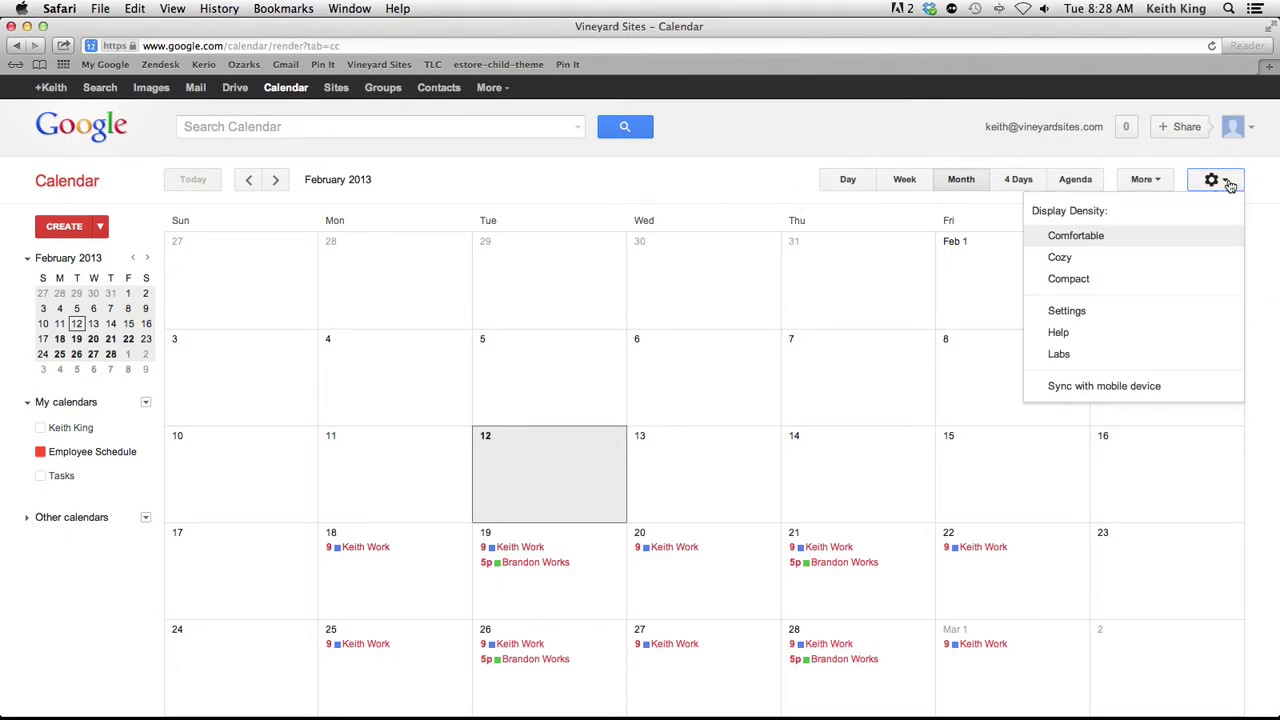
{"action": "left_click", "coordinate": [1153, 321]}
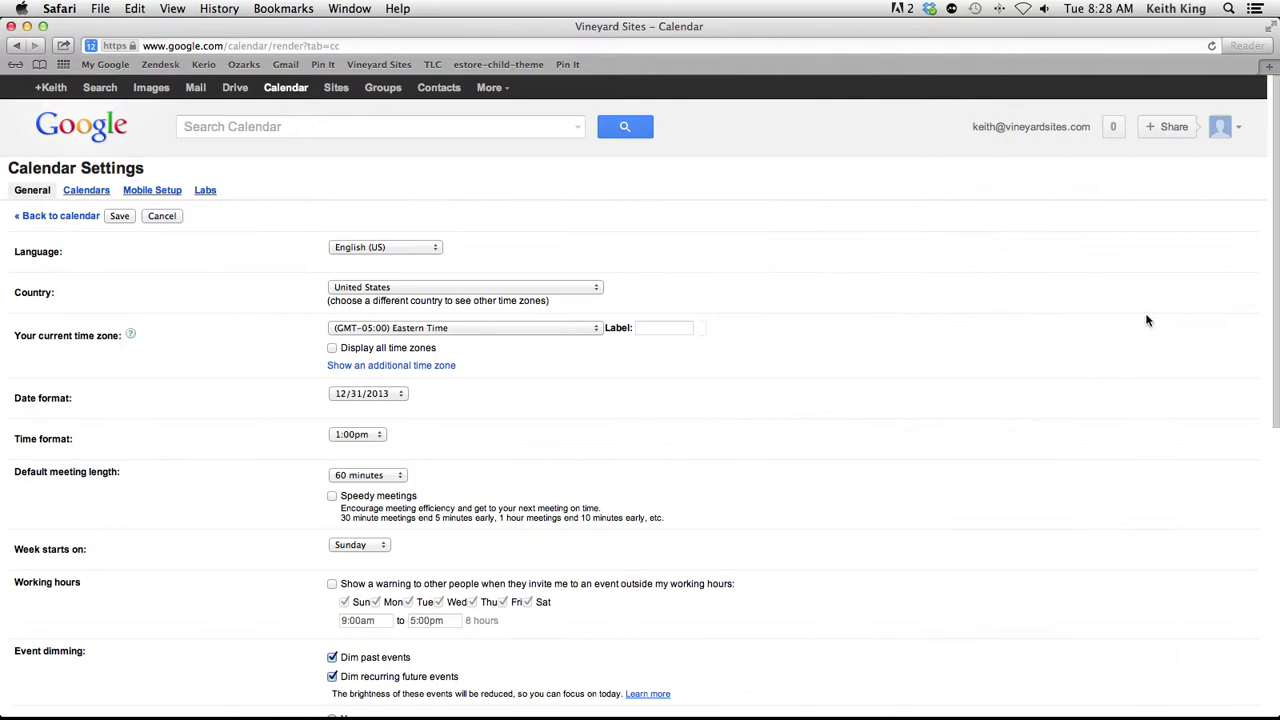
{"action": "left_click", "coordinate": [98, 196]}
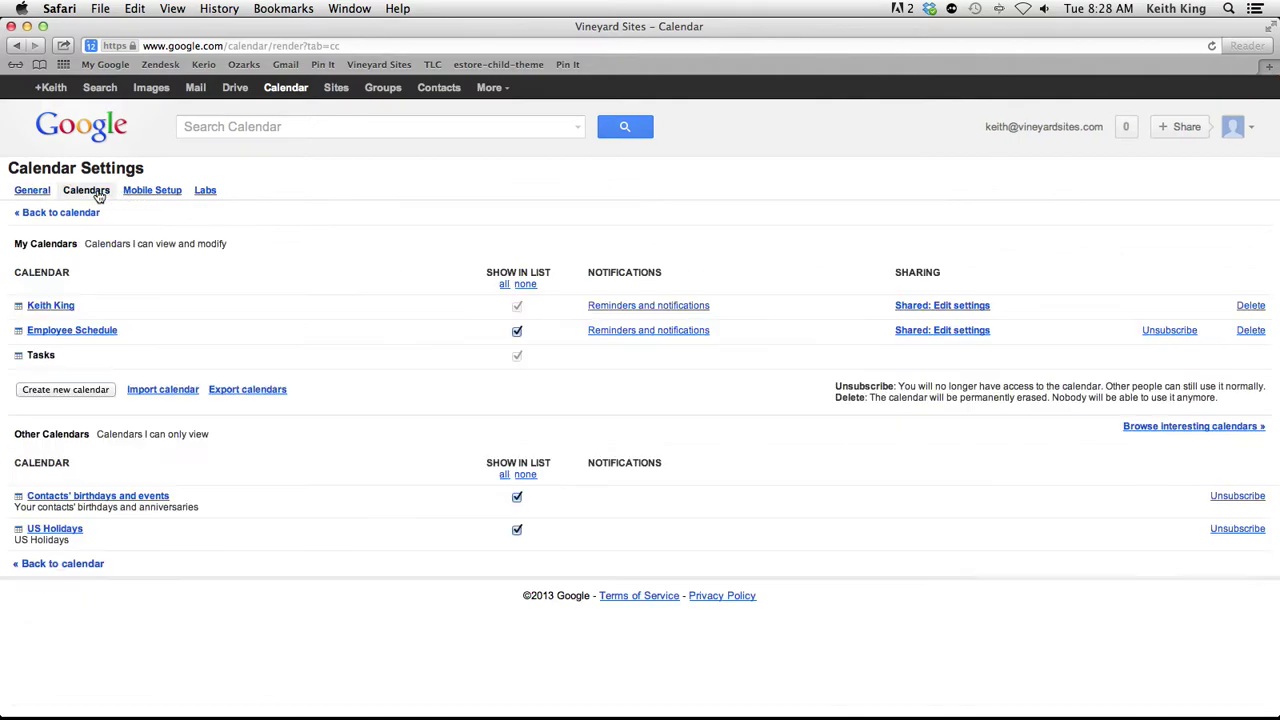
{"action": "left_click", "coordinate": [88, 334]}
{"action": "scroll", "coordinate": [480, 585], "scroll_direction": "down", "scroll_amount": 2}
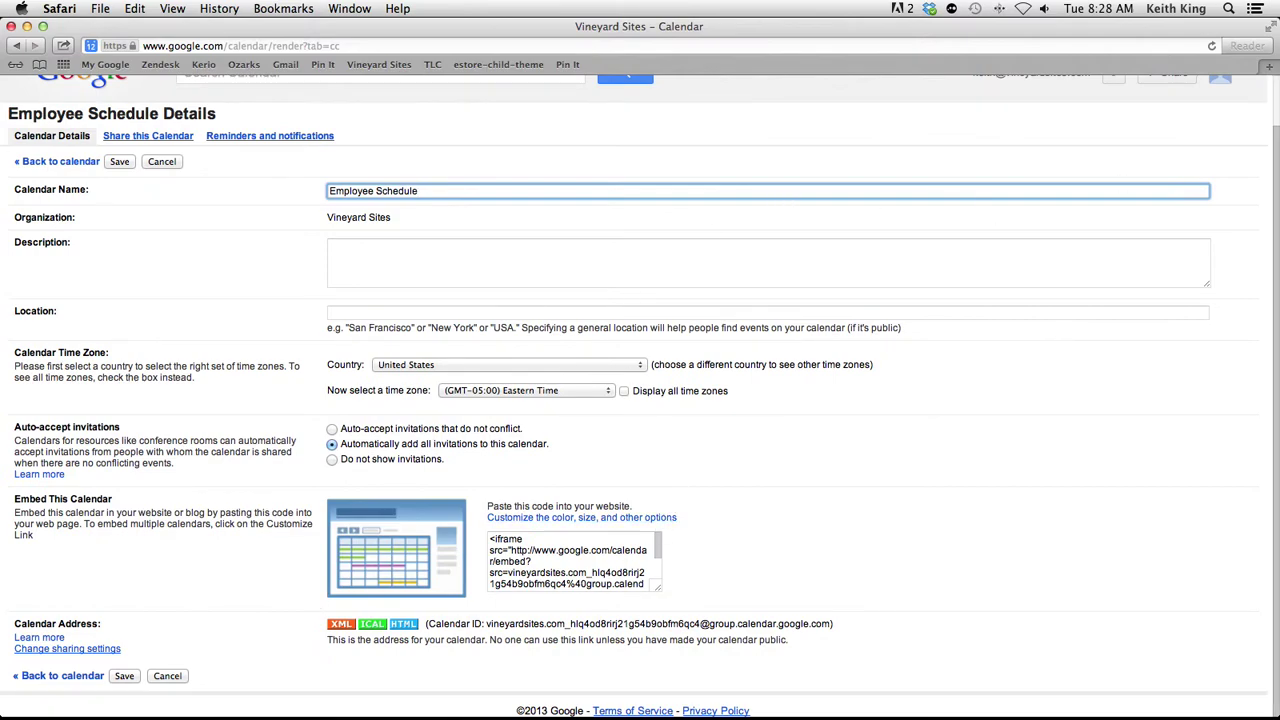
{"action": "left_click", "coordinate": [1268, 66]}
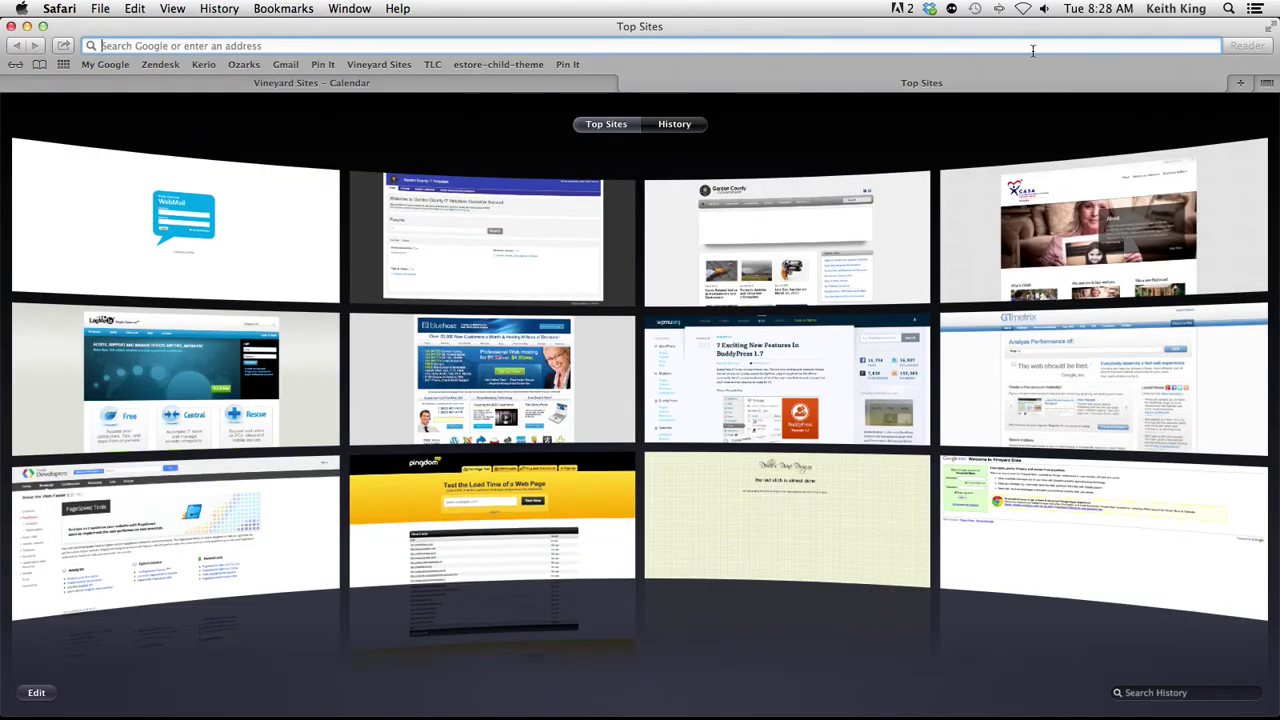
Load rakoutfitters.com/wp-admin in the new tab
{"action": "type", "text": "ra"}
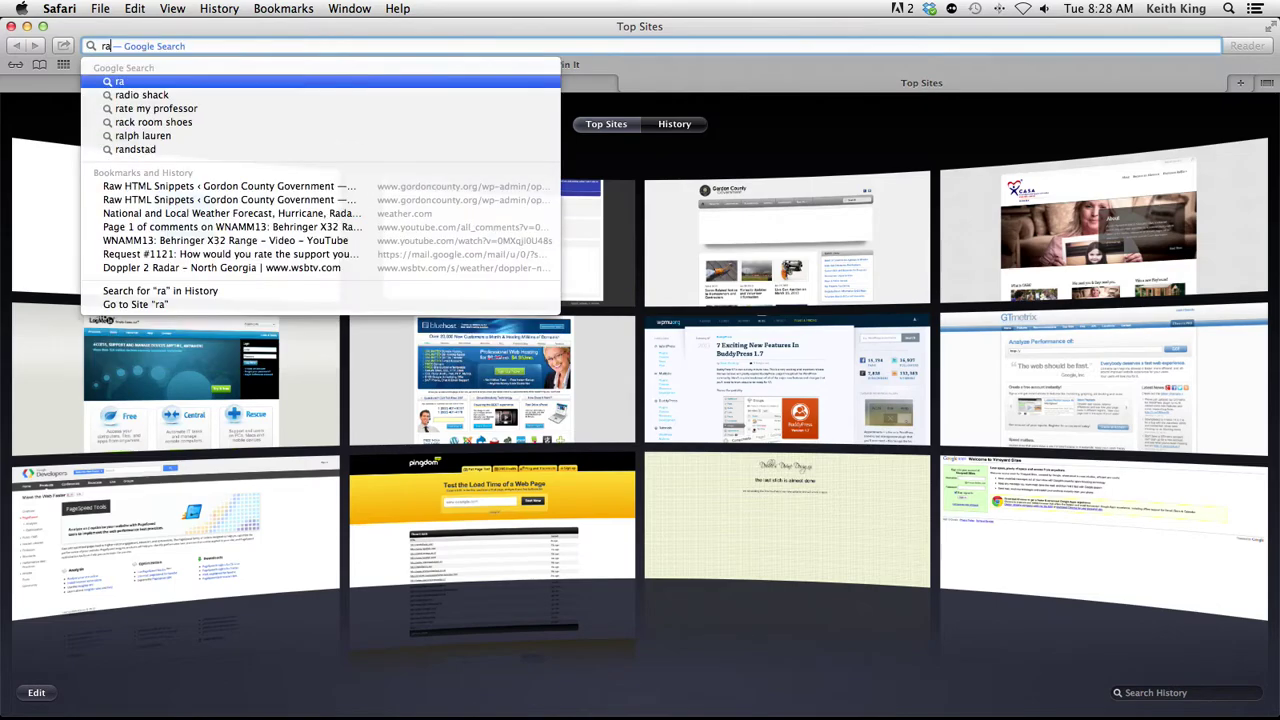
{"action": "type", "text": "koutfit"}
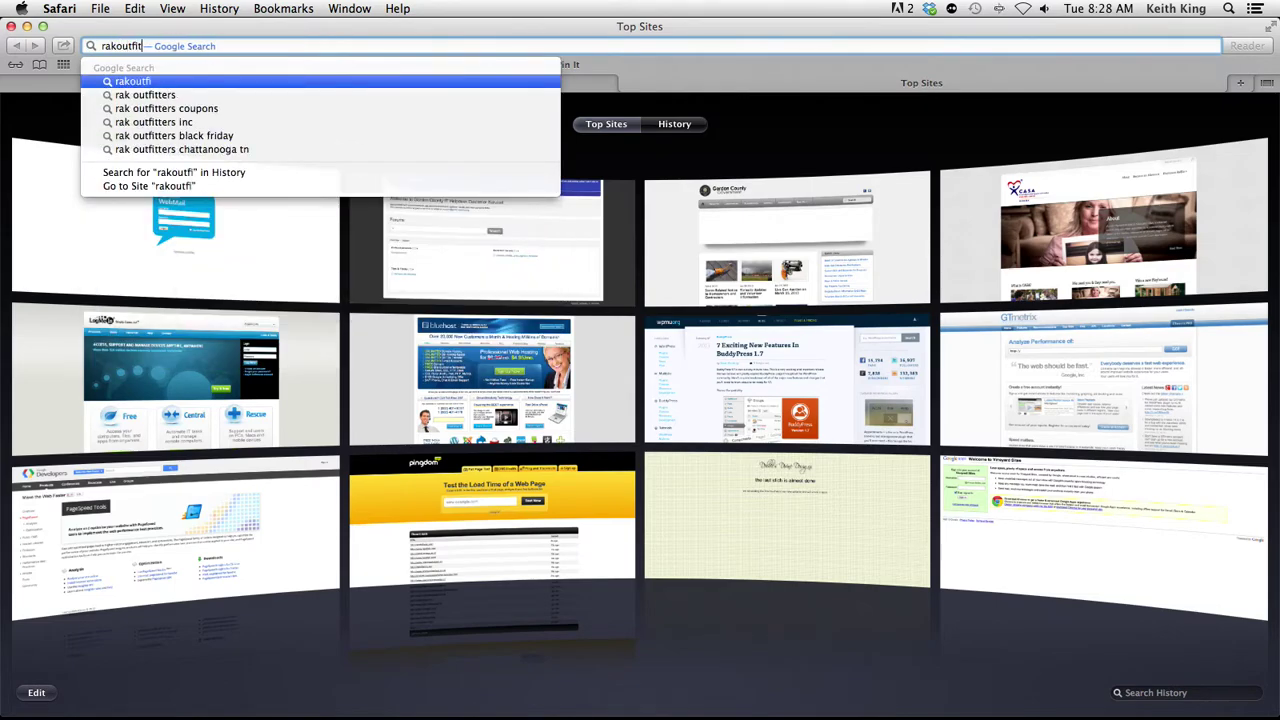
{"action": "type", "text": "ters.com/"}
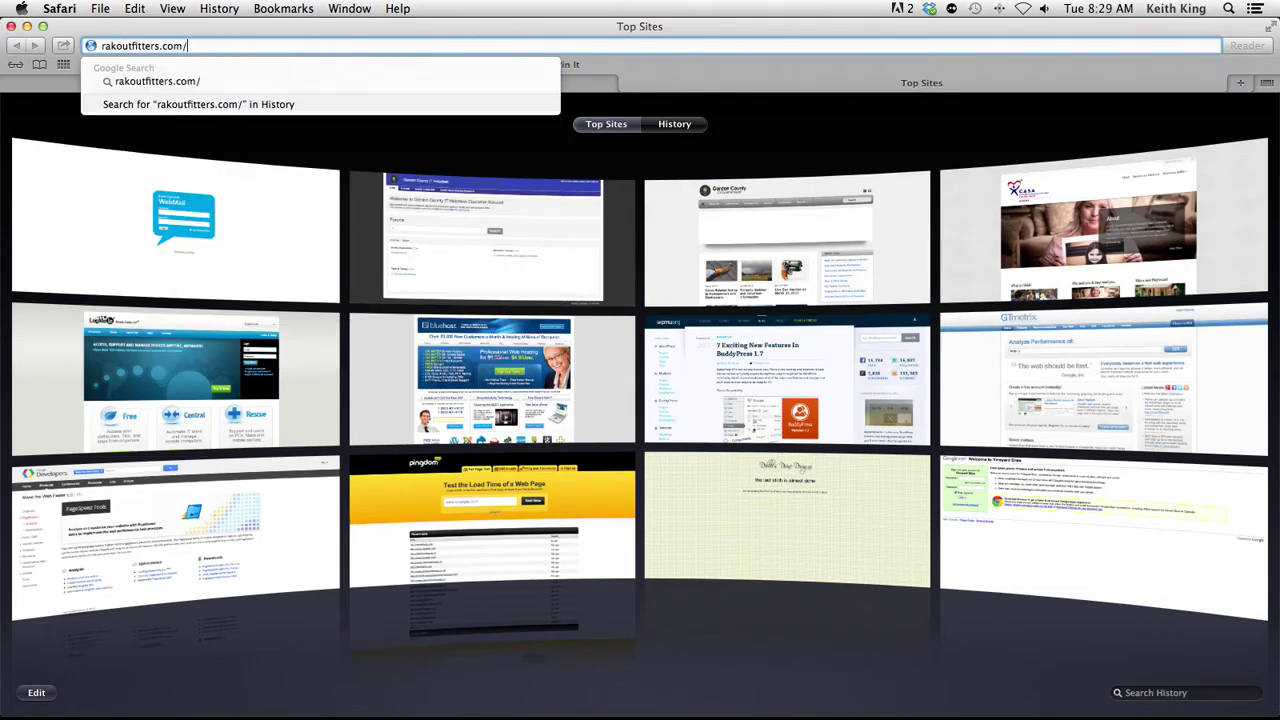
{"action": "type", "text": "wp-adm"}
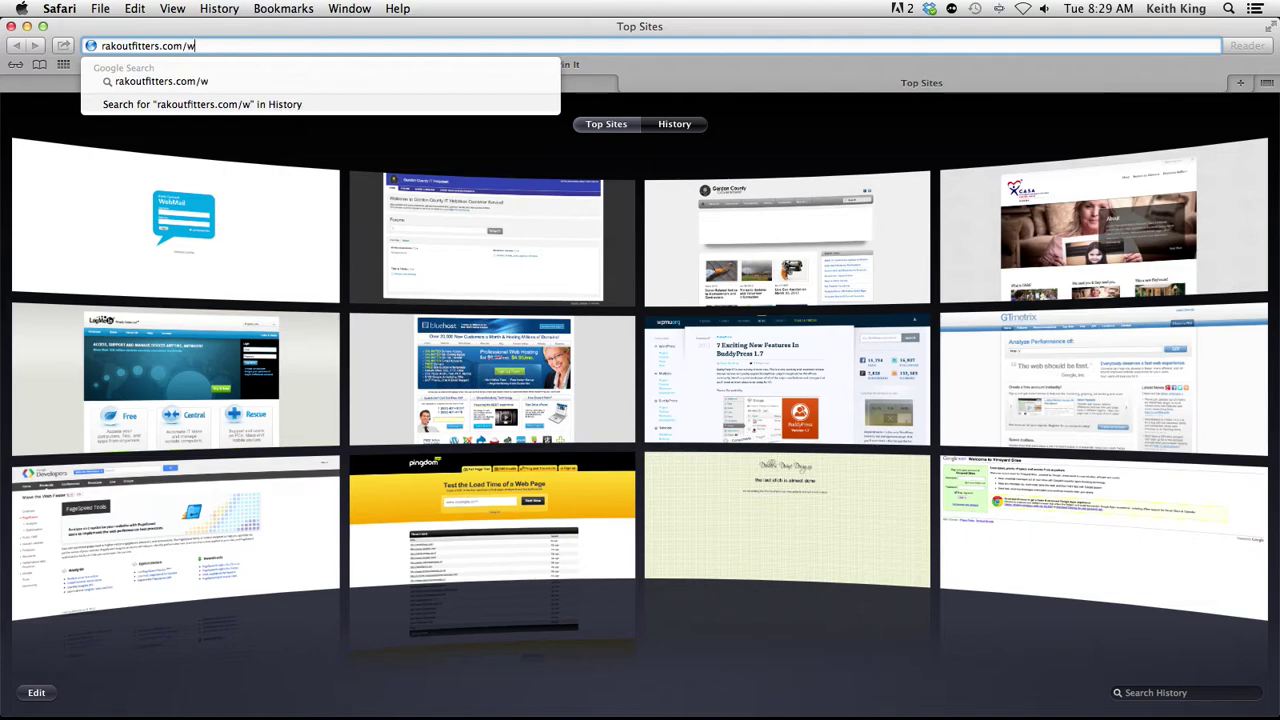
{"action": "type", "text": "in"}
{"action": "key", "text": "Return"}
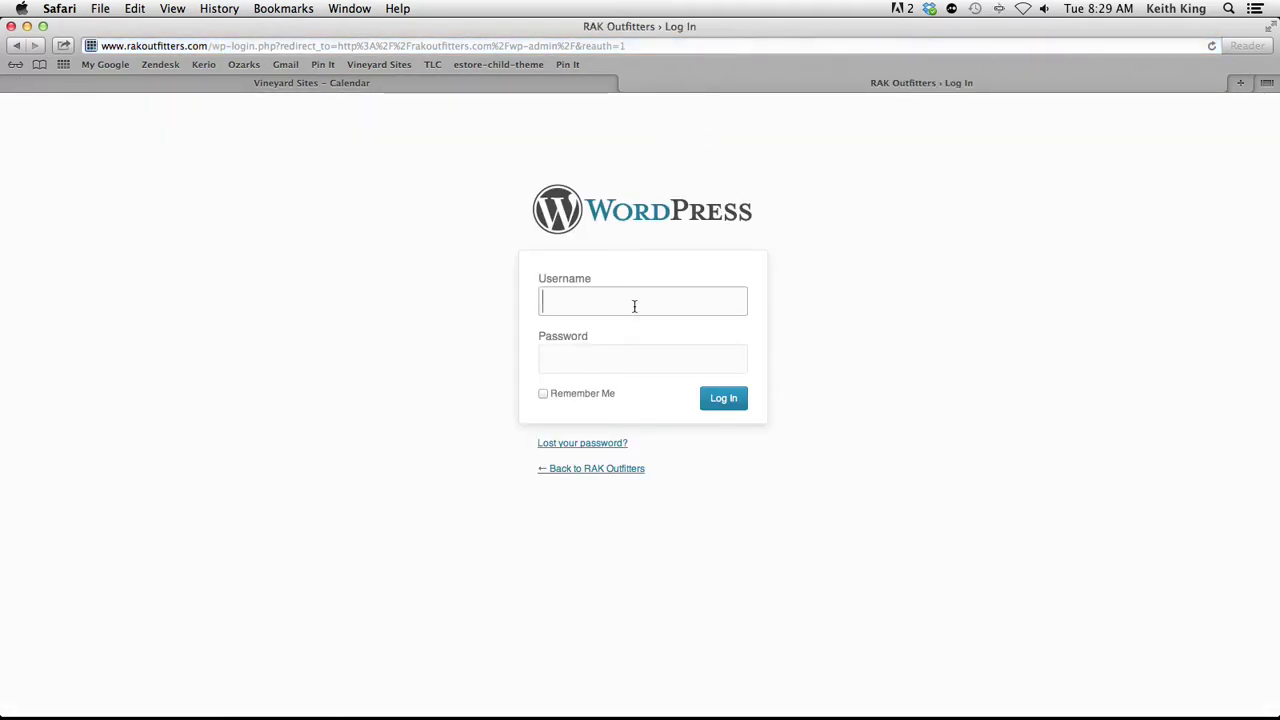
Sign in with the admin username and account password, declining Safari's offer to save it
{"action": "type", "text": "admin"}
{"action": "key", "text": "Tab"}
{"action": "type", "text": "••"}
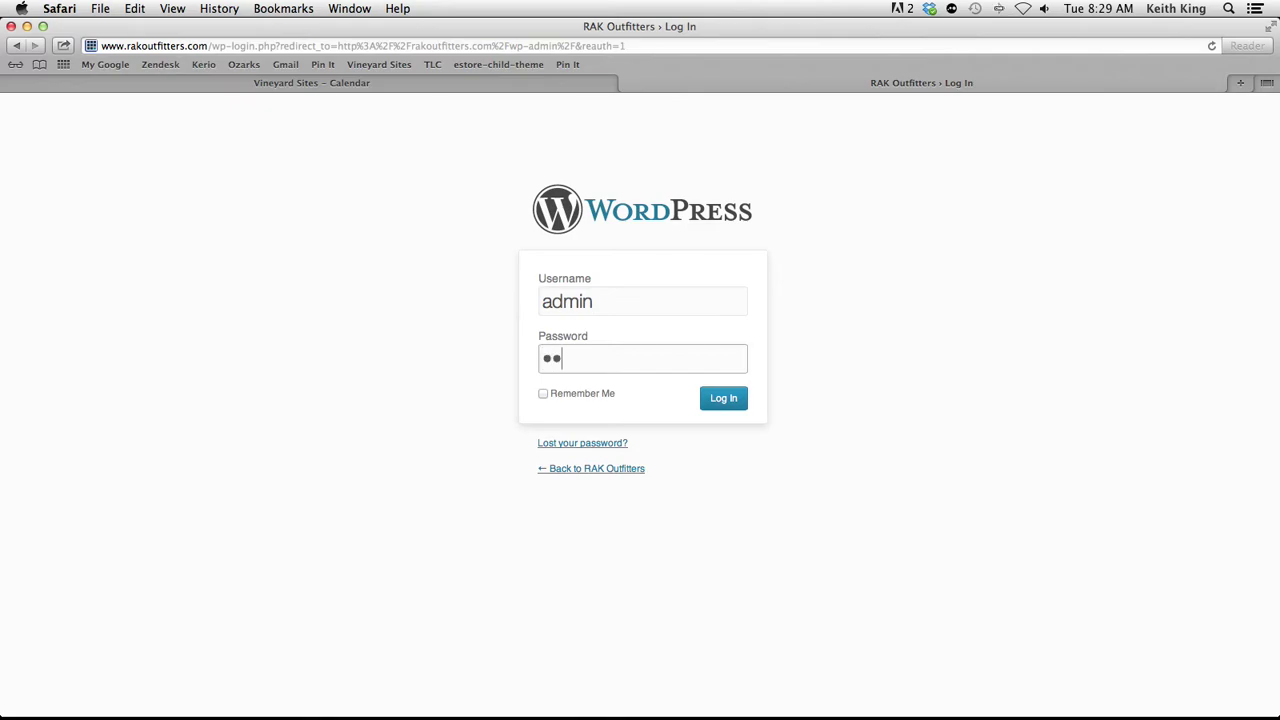
{"action": "type", "text": "•••••••"}
{"action": "key", "text": "BackSpace"}
{"action": "key", "text": "BackSpace"}
{"action": "key", "text": "BackSpace"}
{"action": "key", "text": "BackSpace"}
{"action": "key", "text": "BackSpace"}
{"action": "key", "text": "BackSpace"}
{"action": "key", "text": "BackSpace"}
{"action": "key", "text": "BackSpace"}
{"action": "key", "text": "BackSpace"}
{"action": "type", "text": "•••••••••"}
{"action": "key", "text": "Return"}
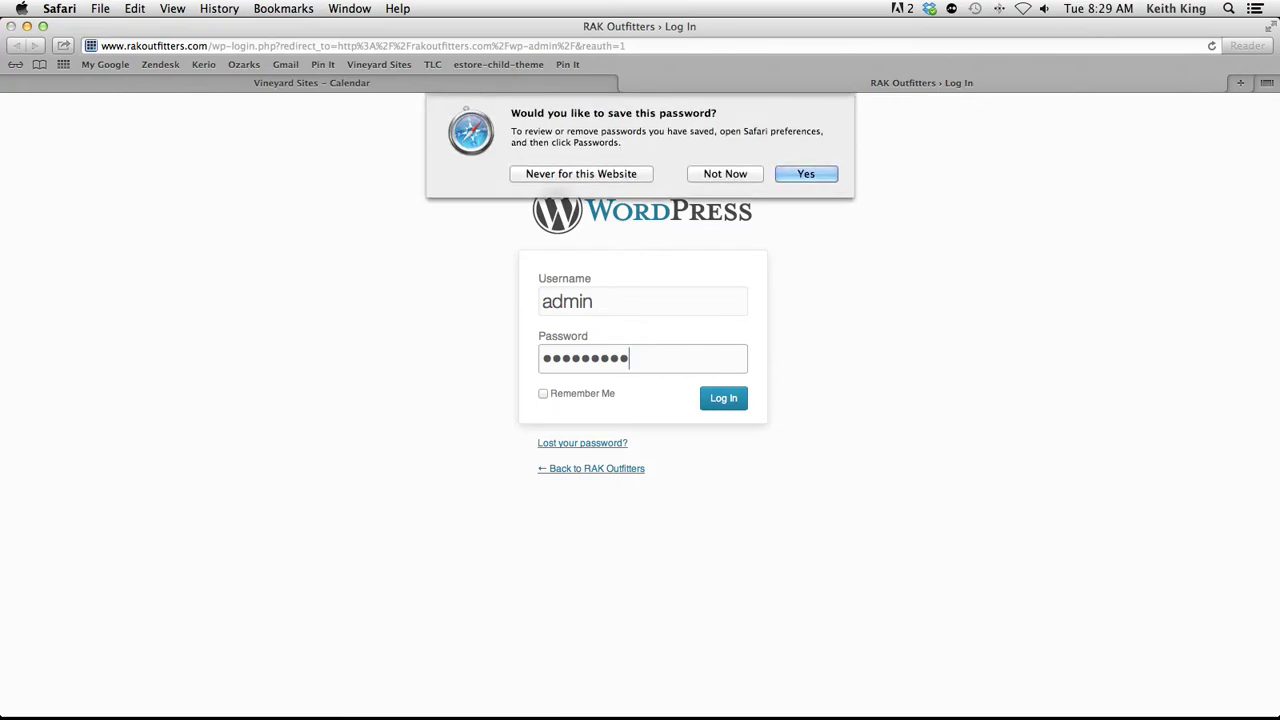
{"action": "left_click", "coordinate": [733, 174]}
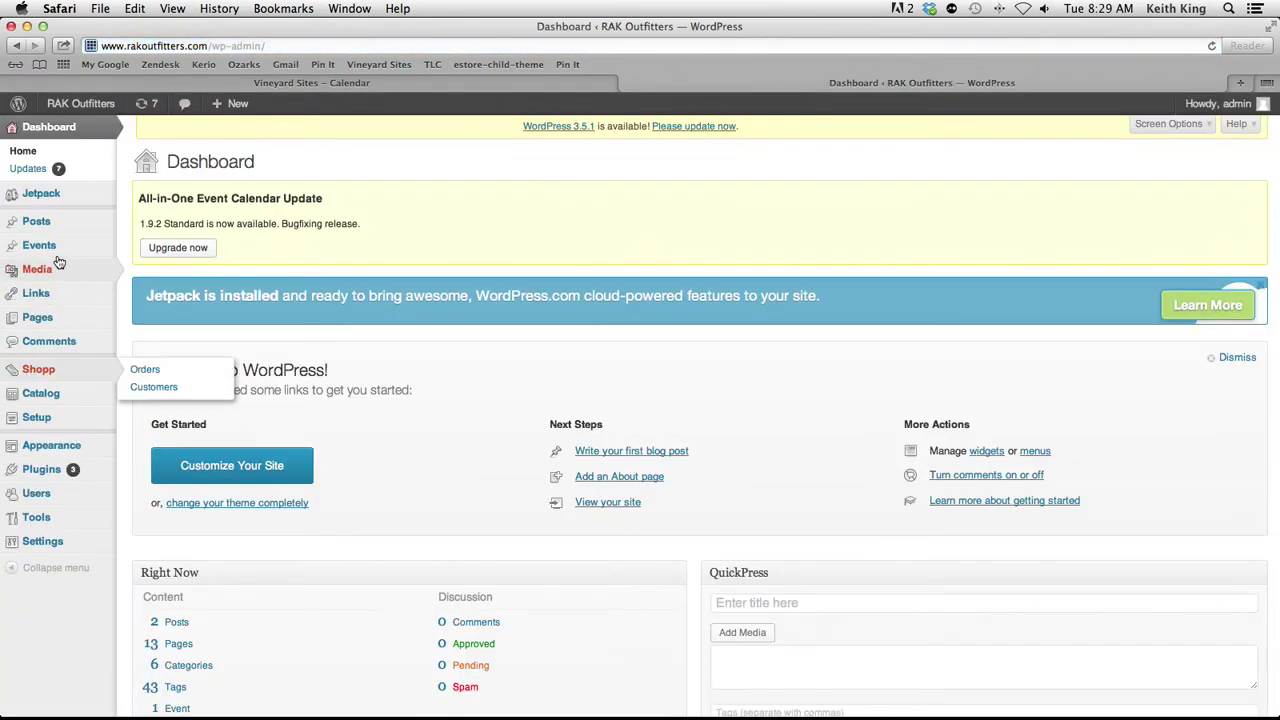
From the All Pages list of 13 published pages, start an Add New page
{"action": "mouse_move", "coordinate": [58, 320]}
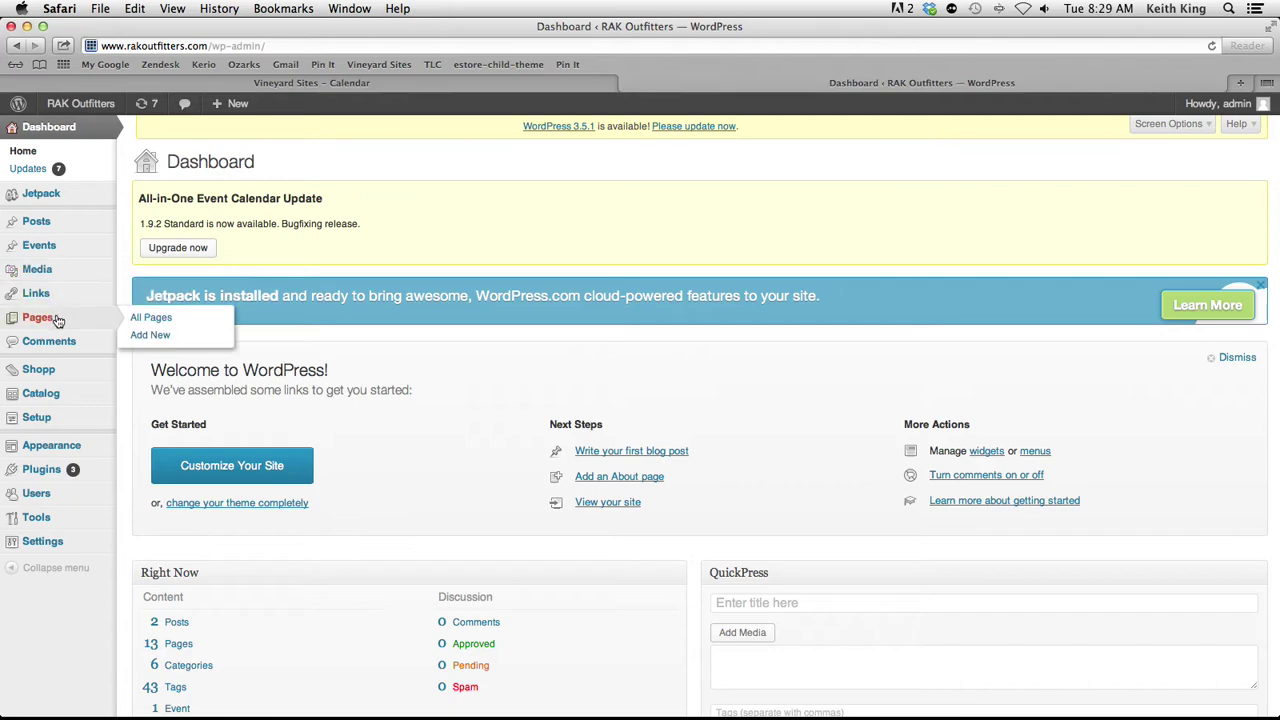
{"action": "left_click", "coordinate": [157, 320]}
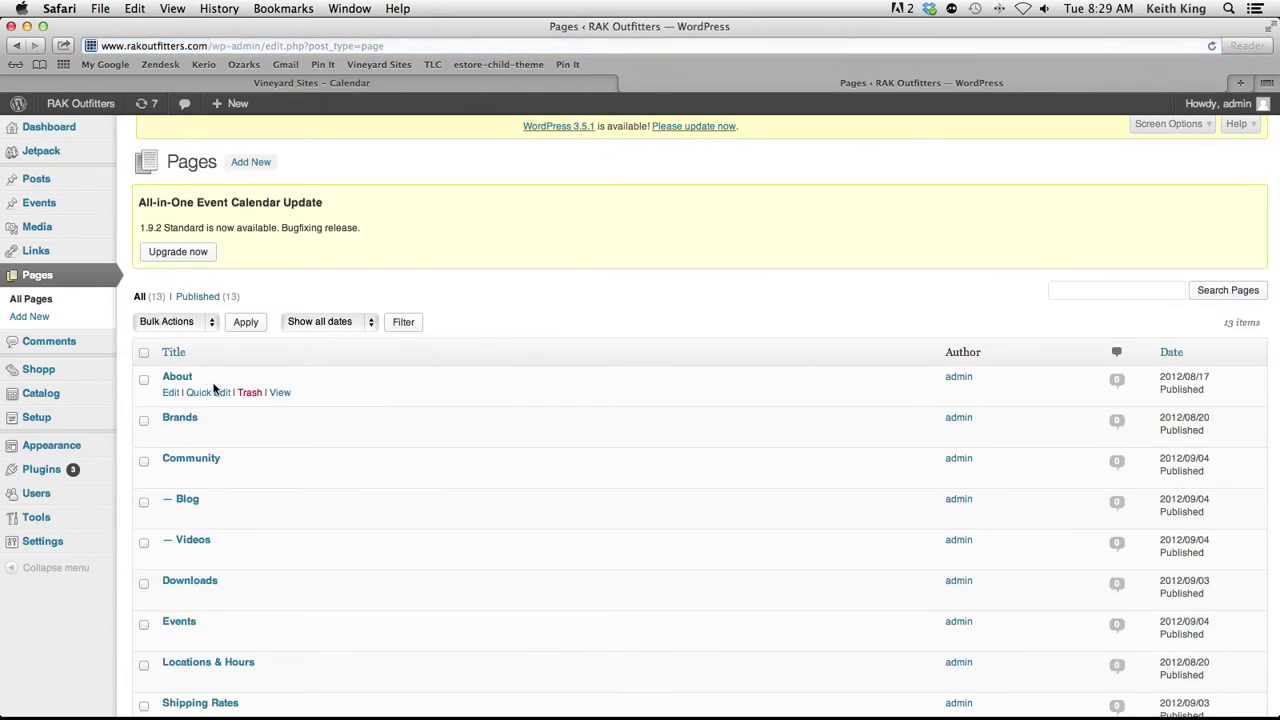
{"action": "scroll", "coordinate": [330, 525], "scroll_direction": "down", "scroll_amount": 5}
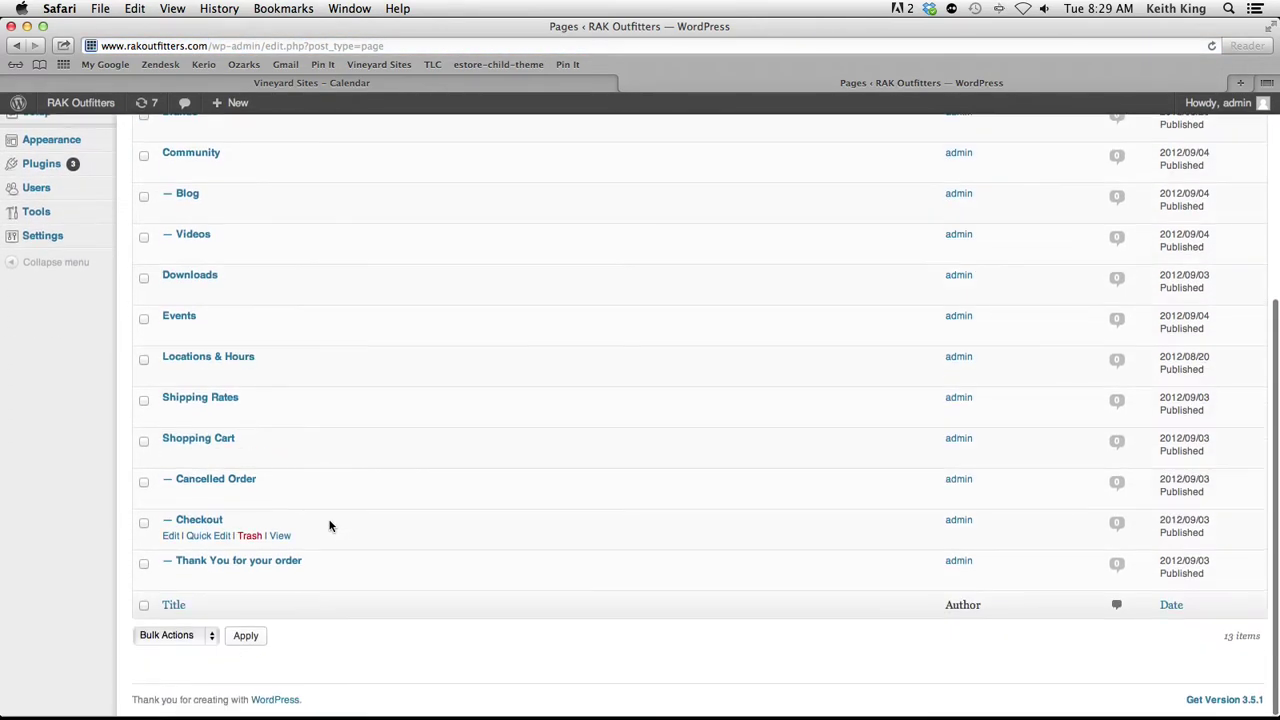
{"action": "scroll", "coordinate": [330, 525], "scroll_direction": "up", "scroll_amount": 5}
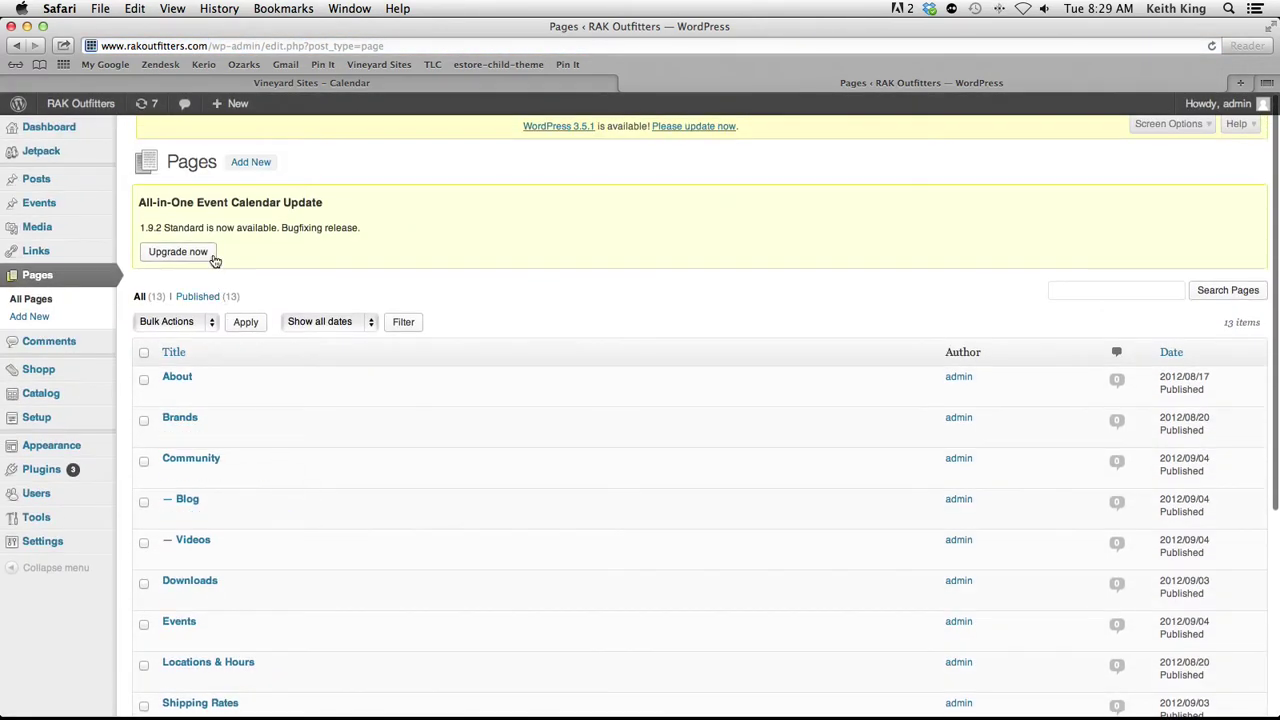
{"action": "left_click", "coordinate": [251, 162]}
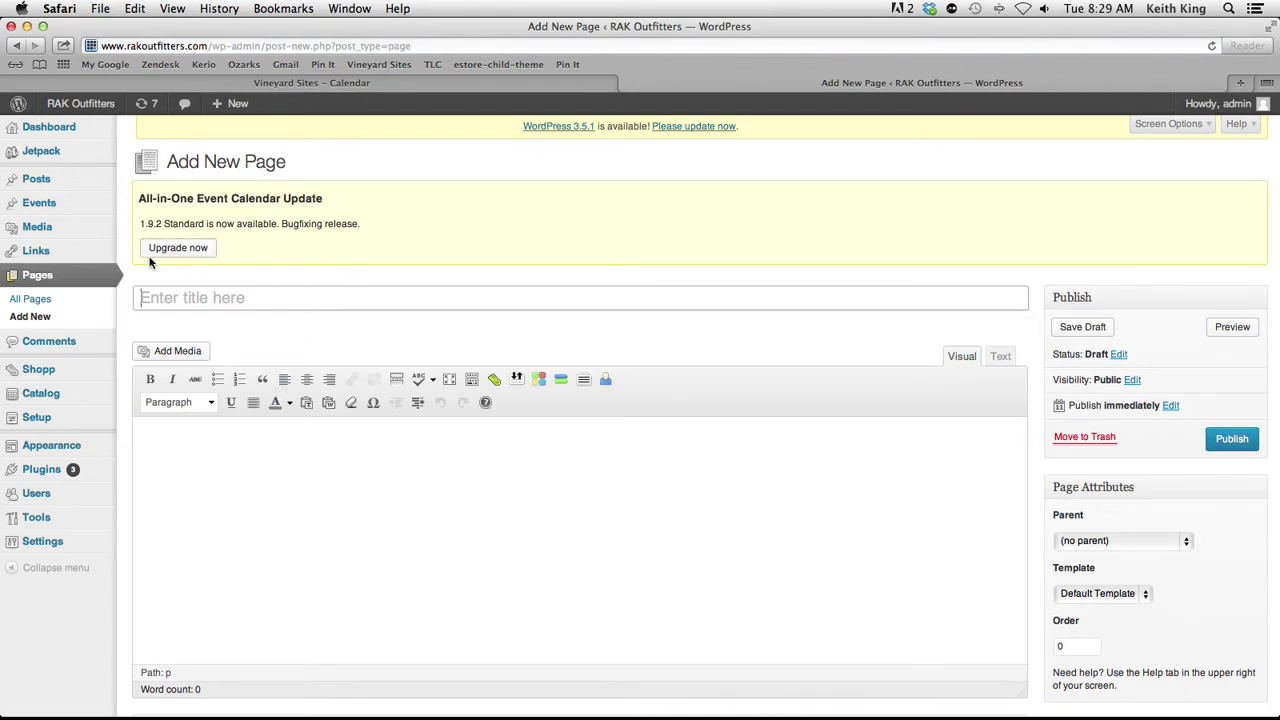
Title the page 'Employee Calendar', set the editor to Text mode, and return to Google Calendar
{"action": "left_click", "coordinate": [226, 299]}
{"action": "type", "text": "Employee Calendar"}
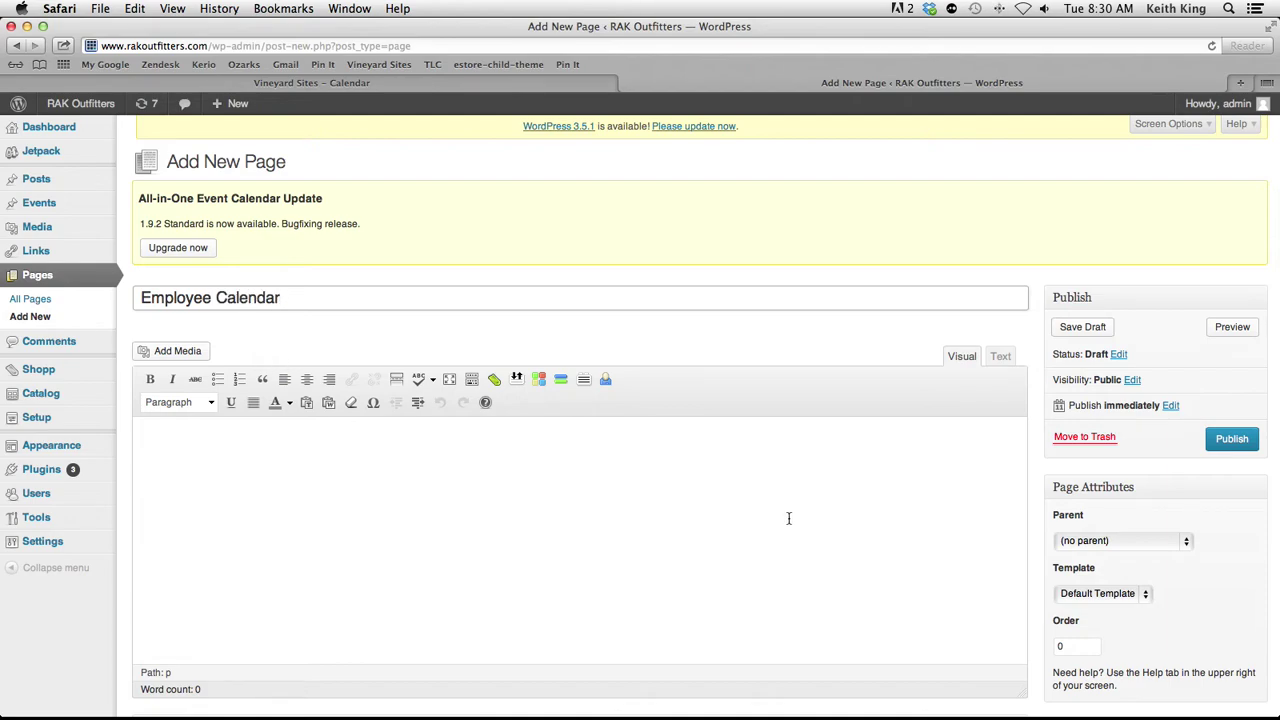
{"action": "left_click", "coordinate": [1000, 356]}
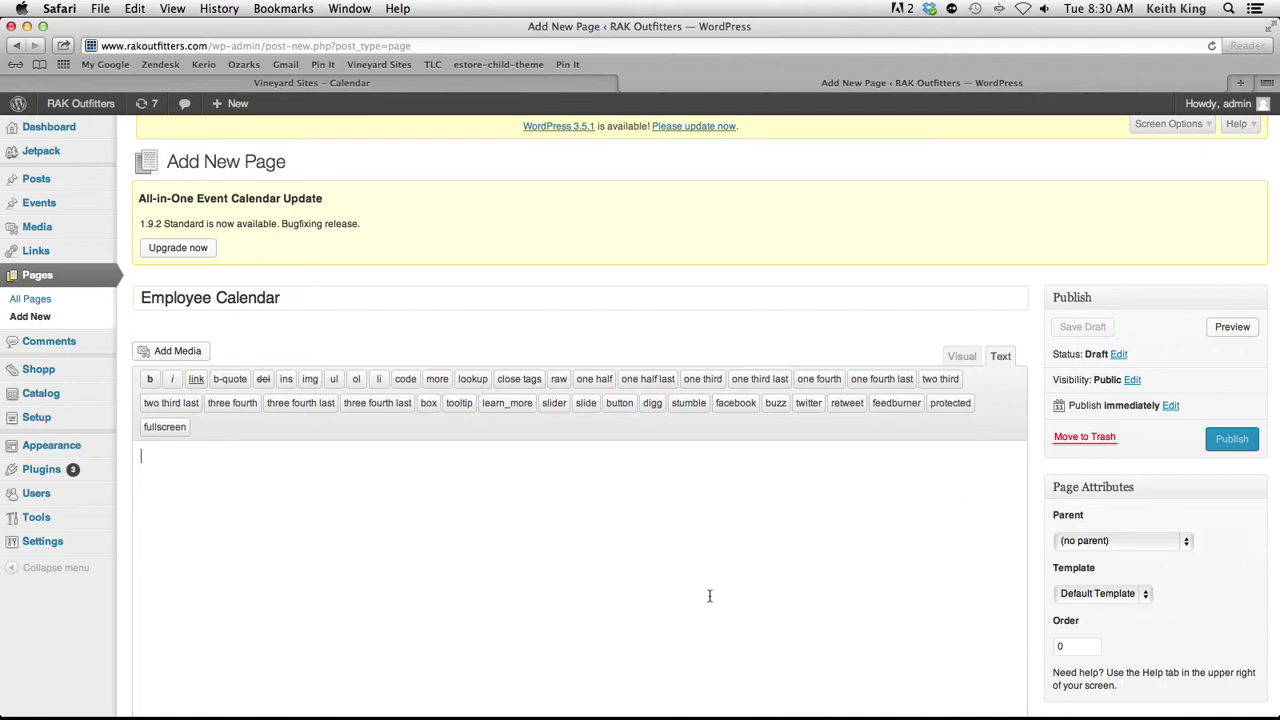
{"action": "left_click", "coordinate": [521, 84]}
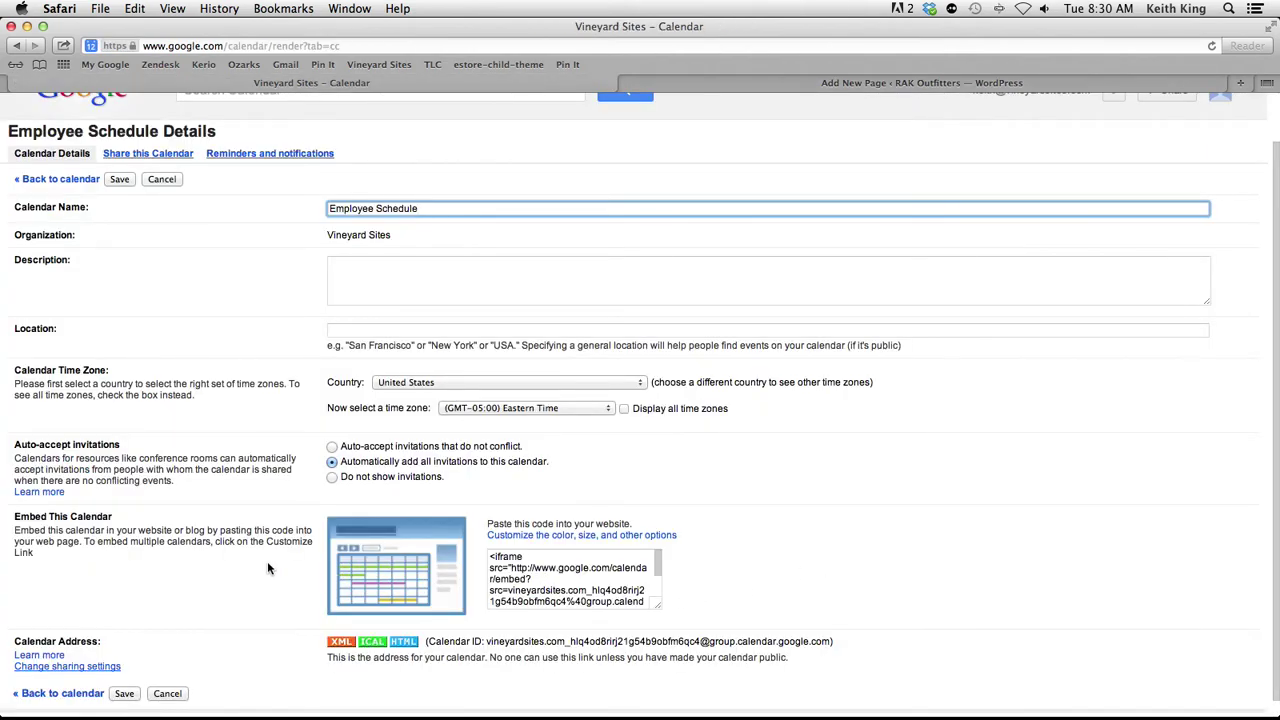
Open the embed customization helper, leave the width at 800, and hide the calendar title
{"action": "left_click", "coordinate": [632, 538]}
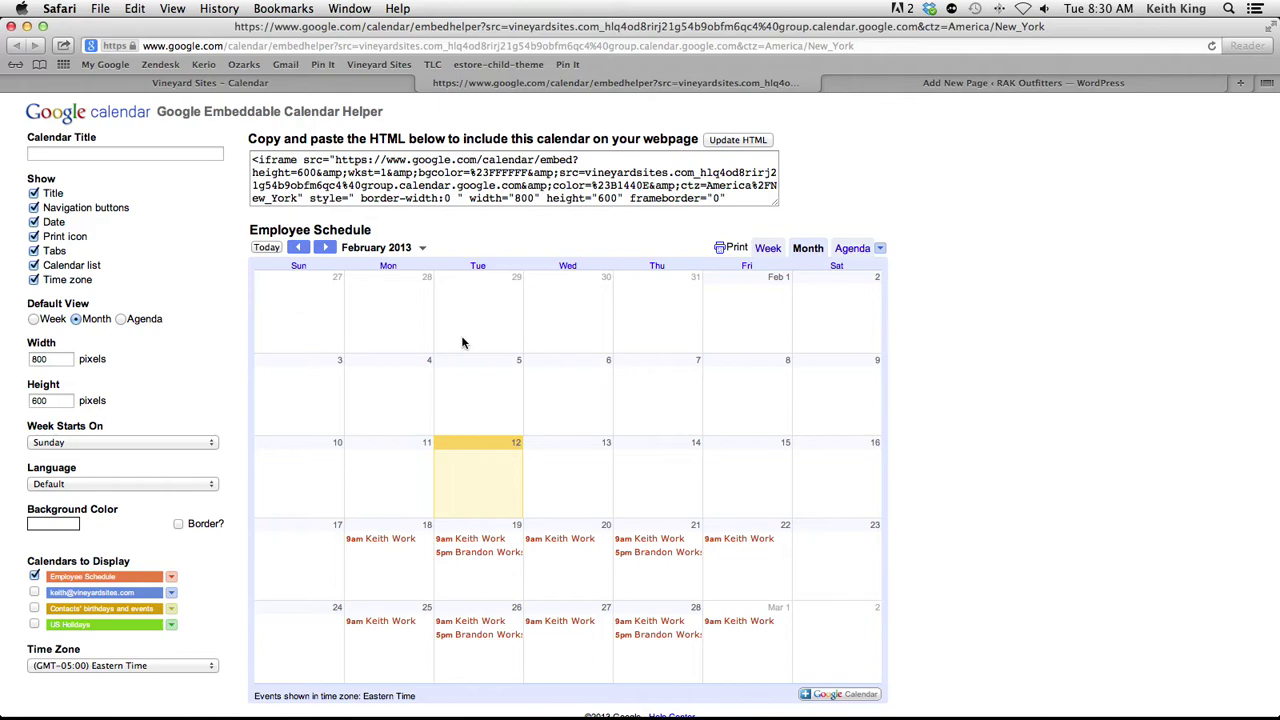
{"action": "double_click", "coordinate": [42, 358]}
{"action": "type", "text": "6"}
{"action": "key", "text": "super+a"}
{"action": "left_click_drag", "start_coordinate": [167, 567], "coordinate": [84, 582]}
{"action": "left_click", "coordinate": [33, 194]}
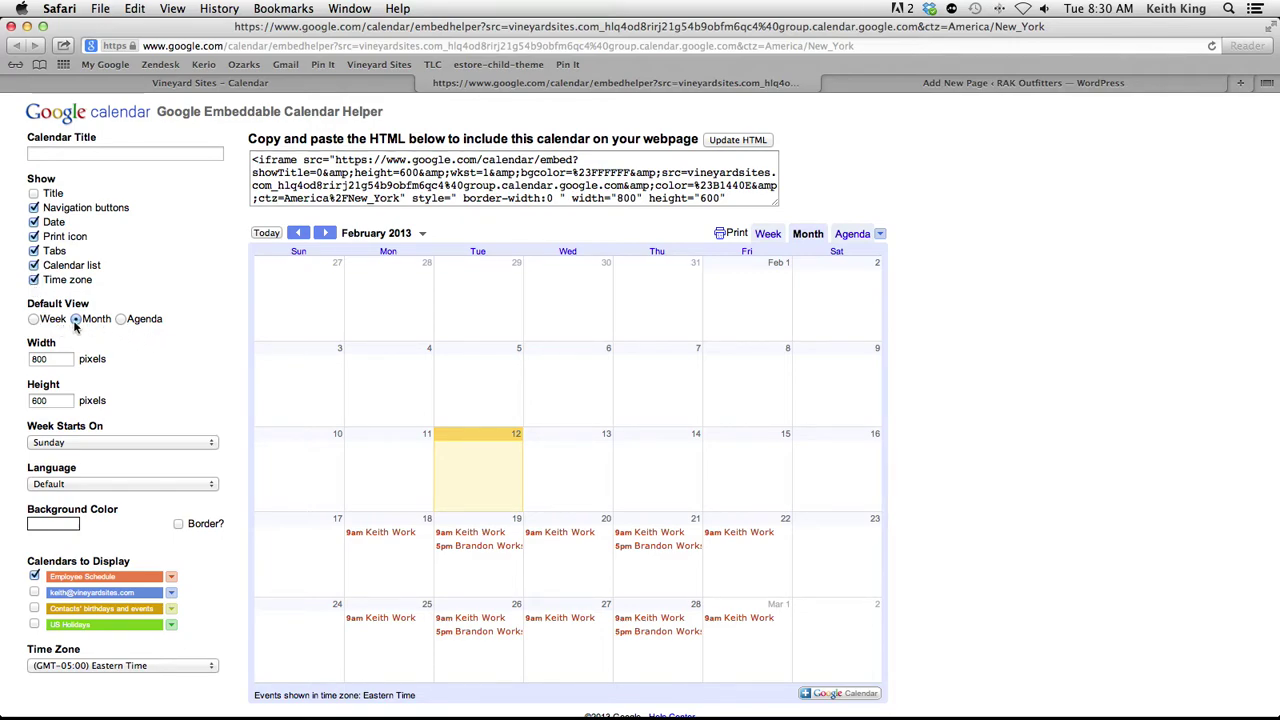
Try Week view on Feb 17–23, revert to Month view, and copy the embed code
{"action": "left_click", "coordinate": [55, 320]}
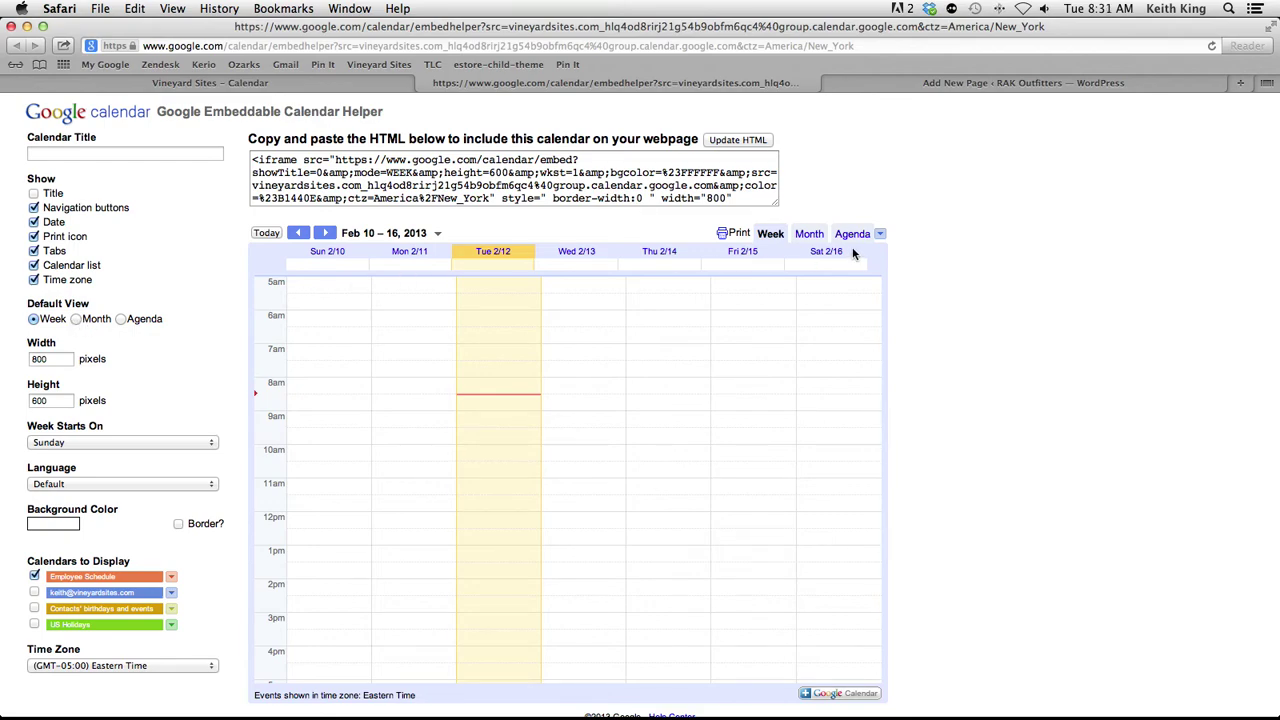
{"action": "left_click", "coordinate": [437, 234]}
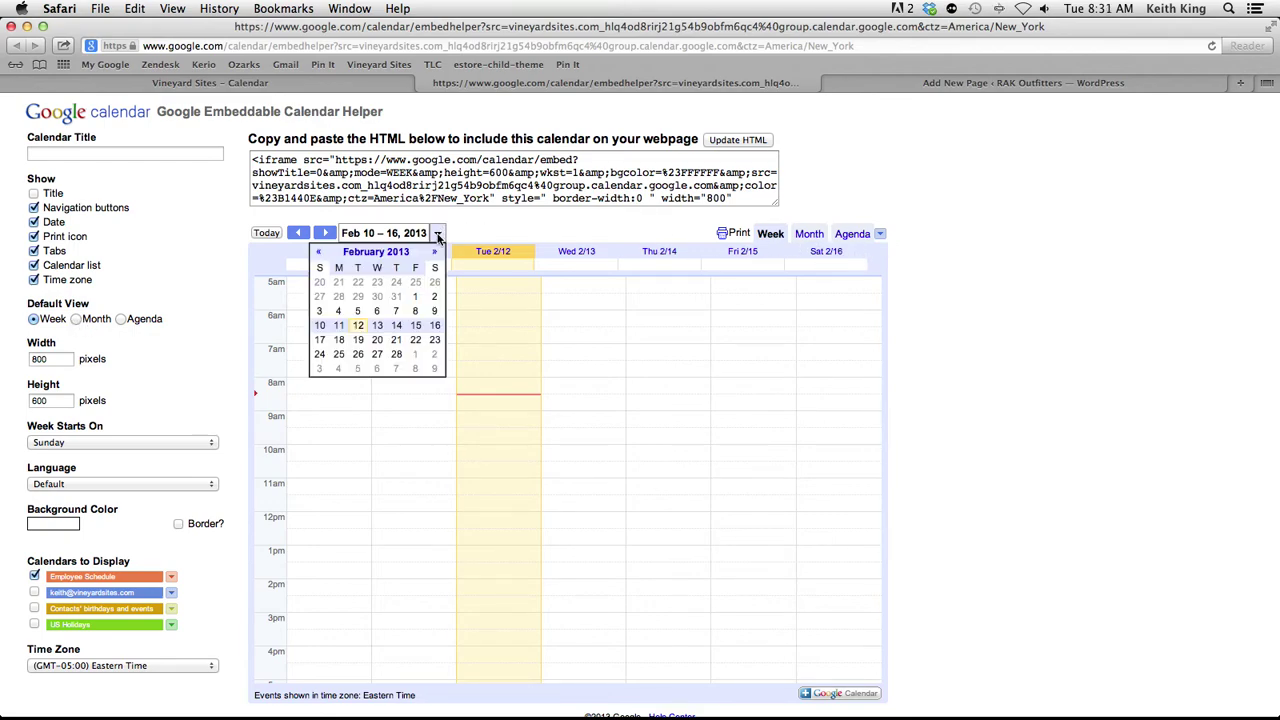
{"action": "left_click", "coordinate": [338, 341]}
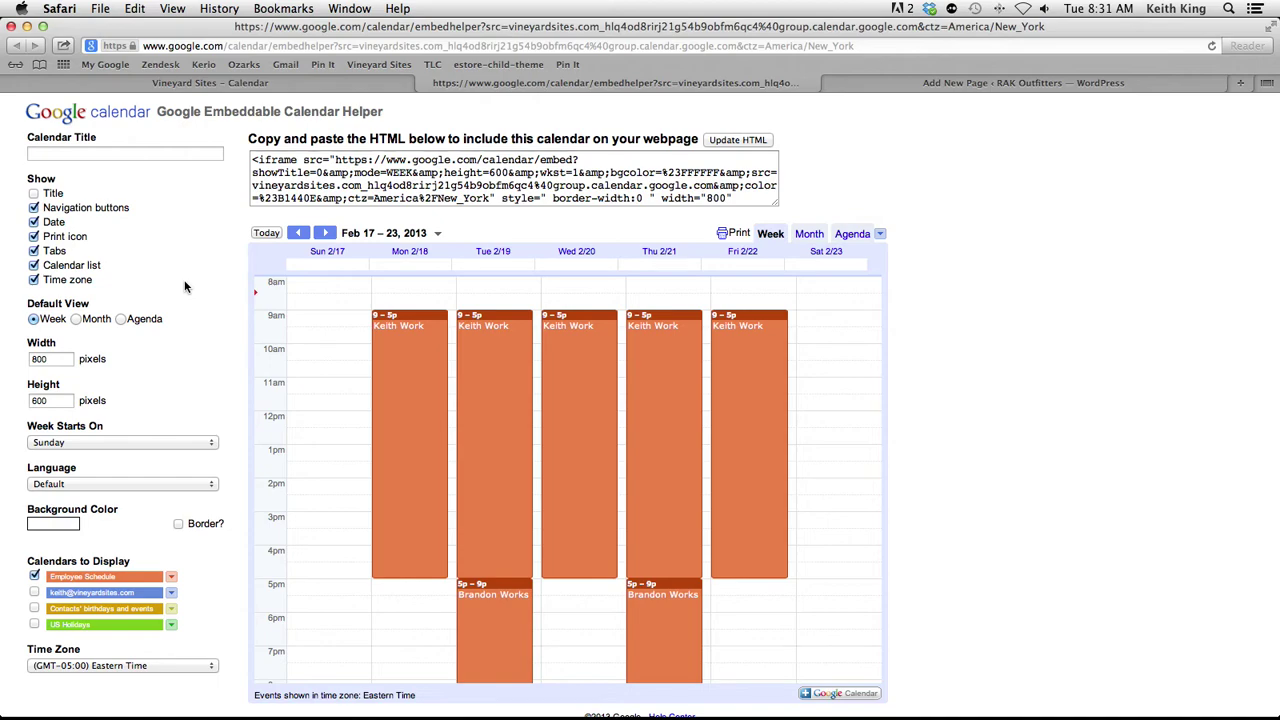
{"action": "left_click", "coordinate": [76, 318]}
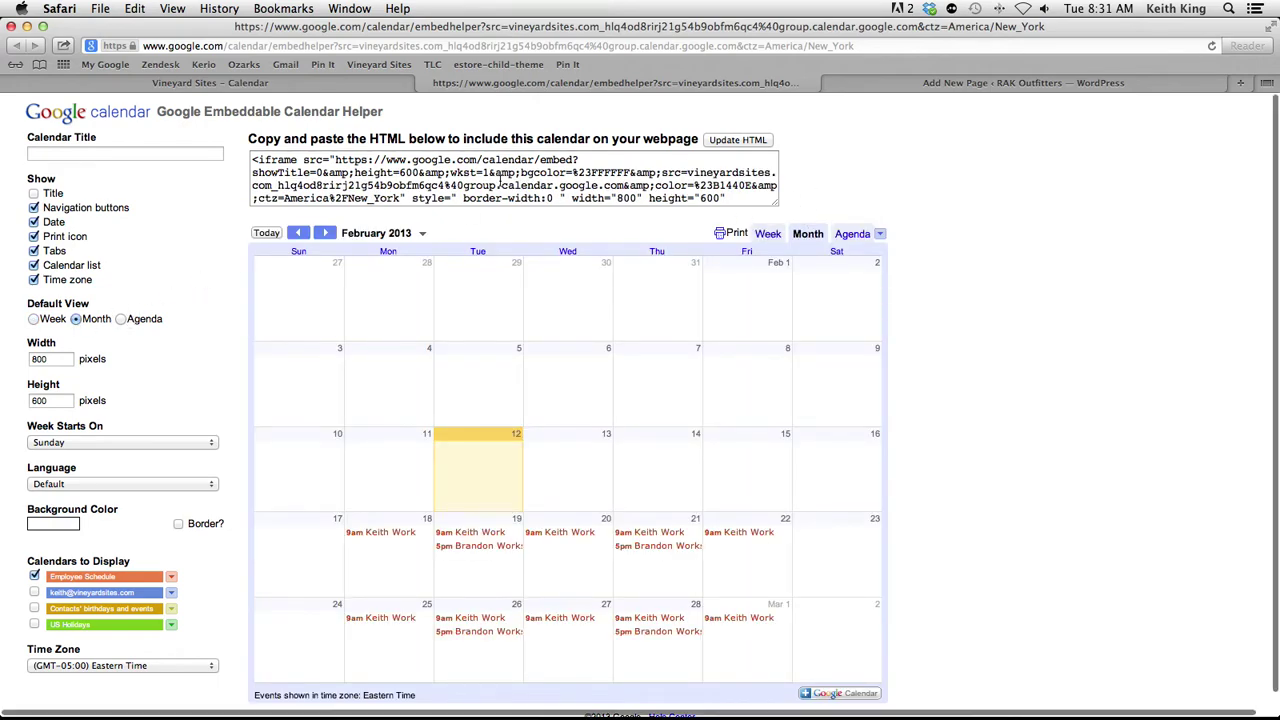
{"action": "scroll", "coordinate": [588, 172], "scroll_direction": "down", "scroll_amount": 1}
{"action": "left_click", "coordinate": [663, 195]}
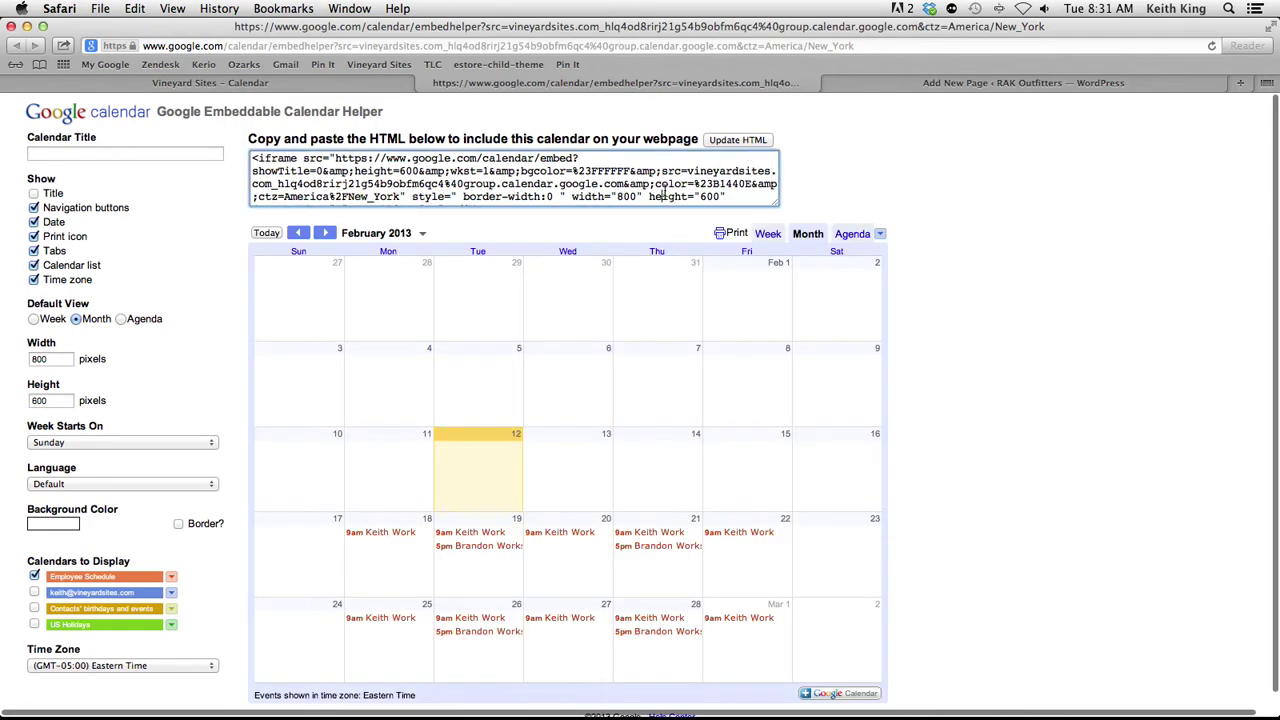
{"action": "key", "text": "super+a"}
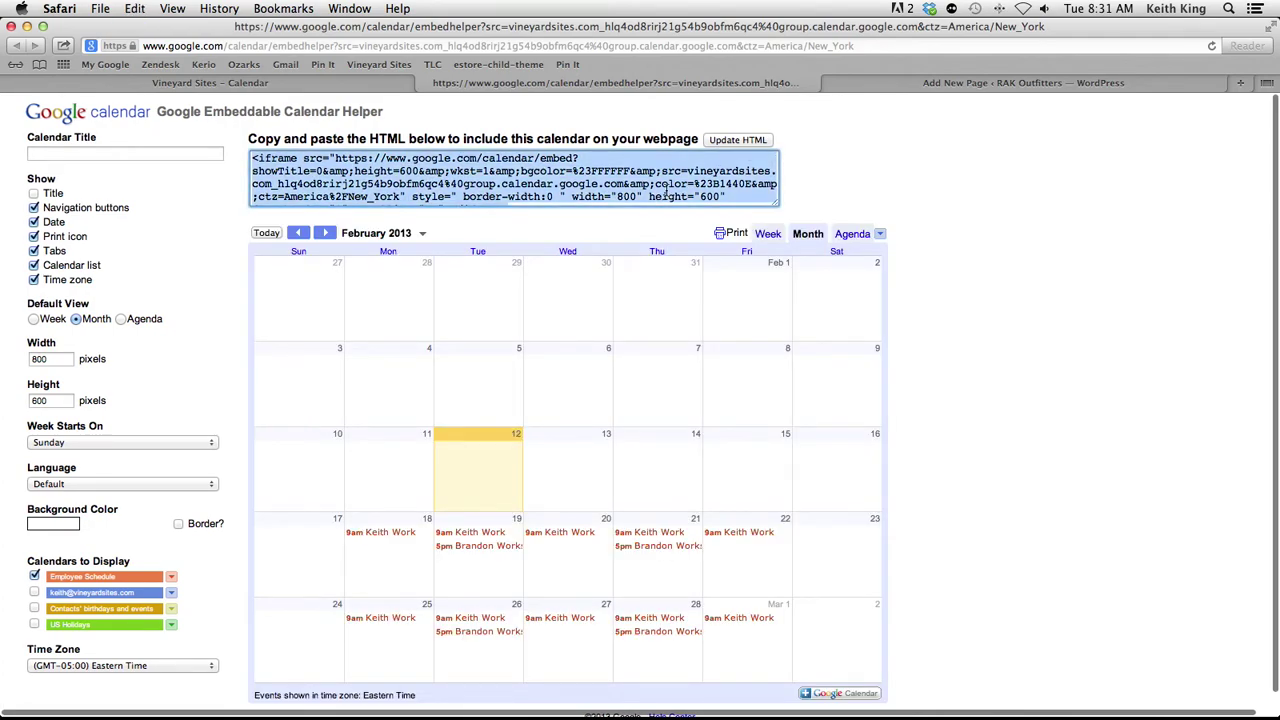
Paste the Google Calendar embed code into the Employee Calendar page body, then view it visually
{"action": "left_click", "coordinate": [999, 86]}
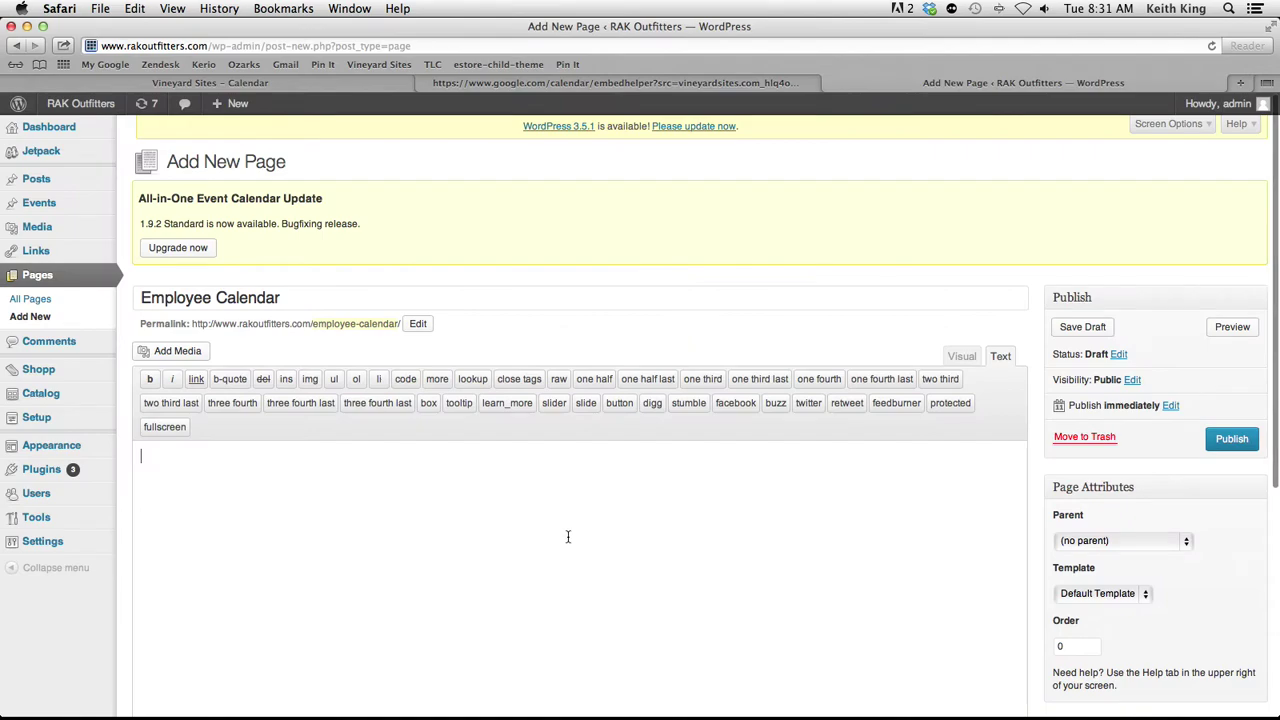
{"action": "left_click", "coordinate": [577, 542]}
{"action": "type", "text": "<iframe src=\"https://www.google.com/calendar/embed?showTitle=0&amp;height=600&amp;wkst=1&amp;bgcolor=%23FFFFFF&amp;src=vineyardsites.com_hlq4od8rirj21g5b9obfm6qc4%40group.calendar.google.com&amp;color=%2381440E&amp;ctz=America%2FNew_York\" style=\" border-width:0 \" width=\"800\" height=\"600\" frameborder=\"0\" scrolling=\"no\"></iframe>"}
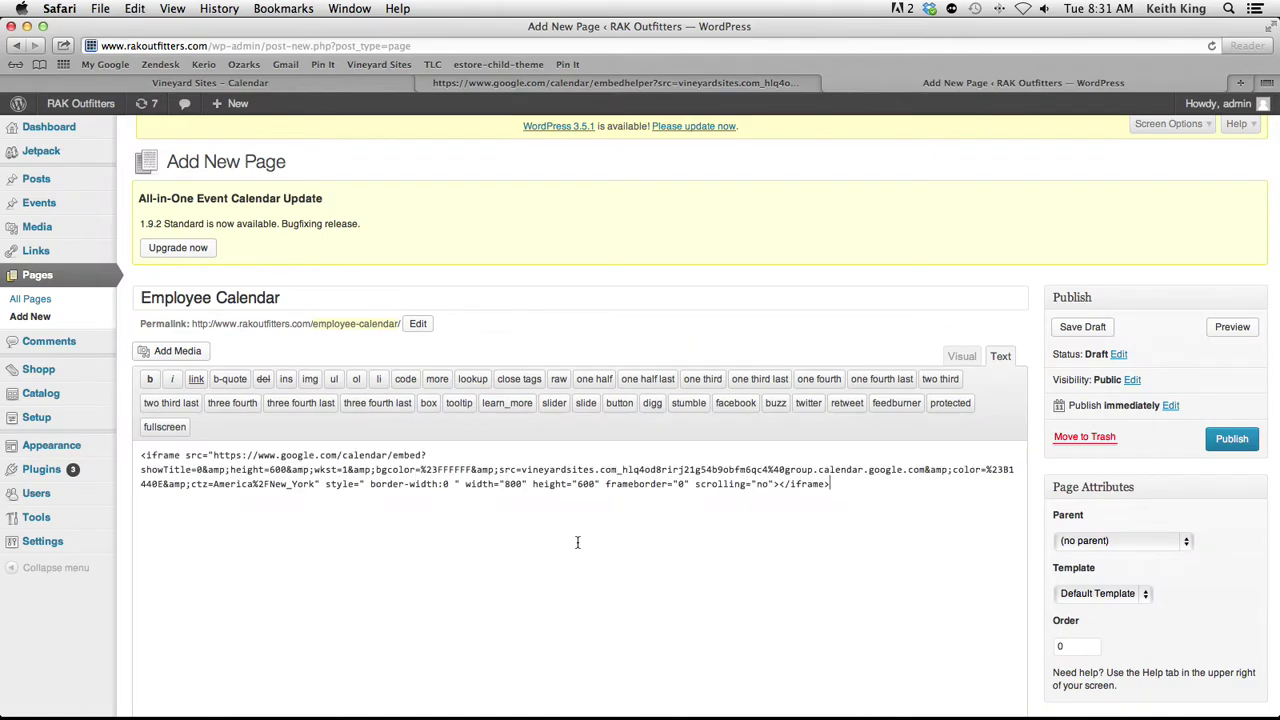
{"action": "left_click", "coordinate": [959, 356]}
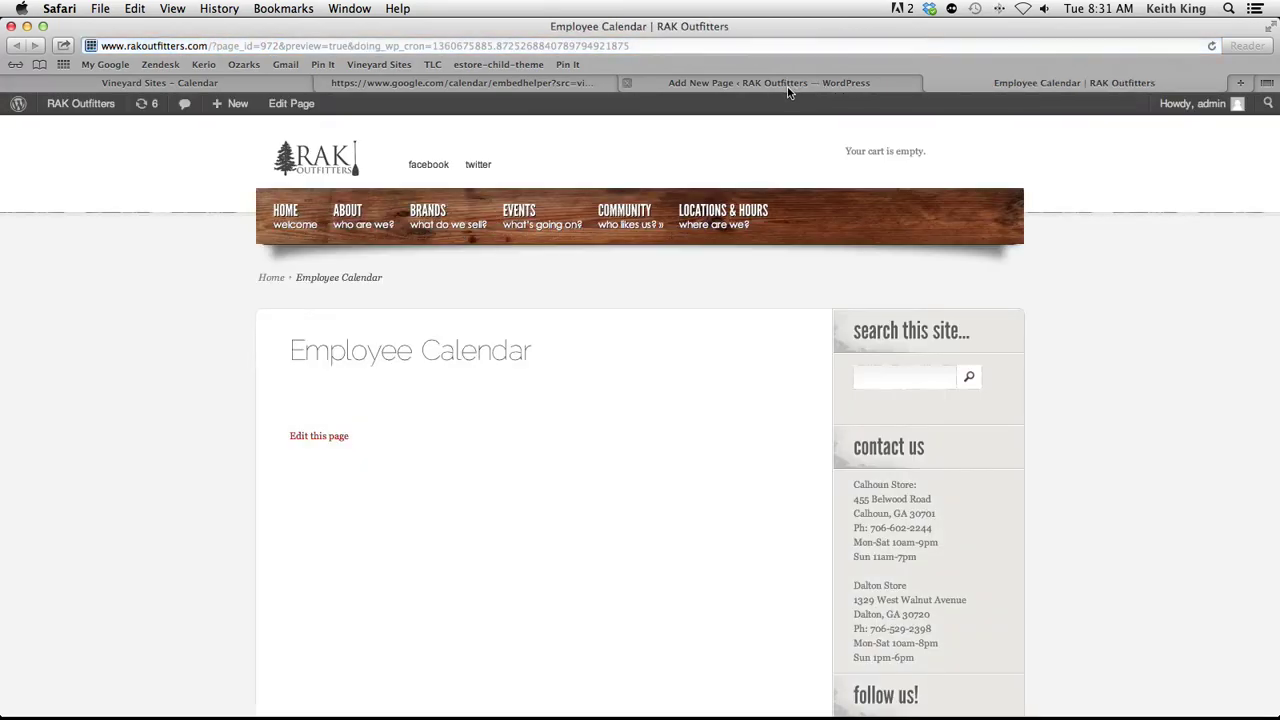
Publish Employee Calendar and open View Page in a new tab
{"action": "left_click", "coordinate": [788, 88]}
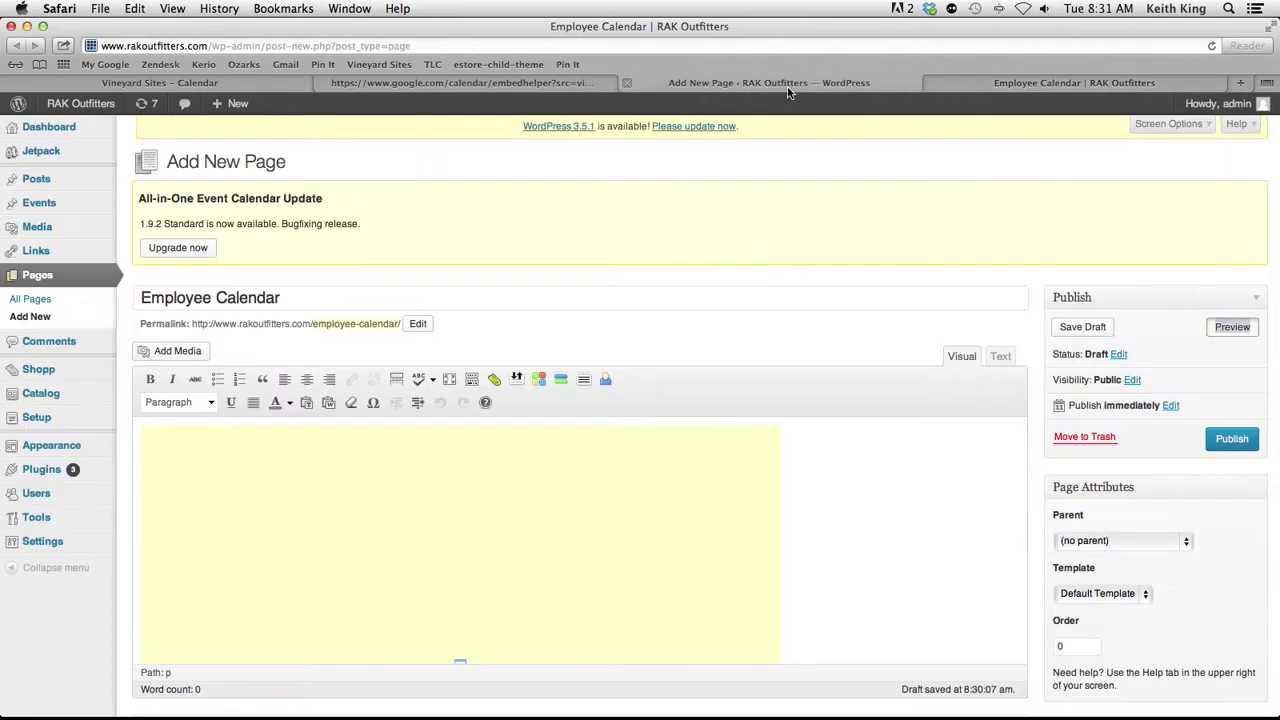
{"action": "left_click", "coordinate": [1236, 440]}
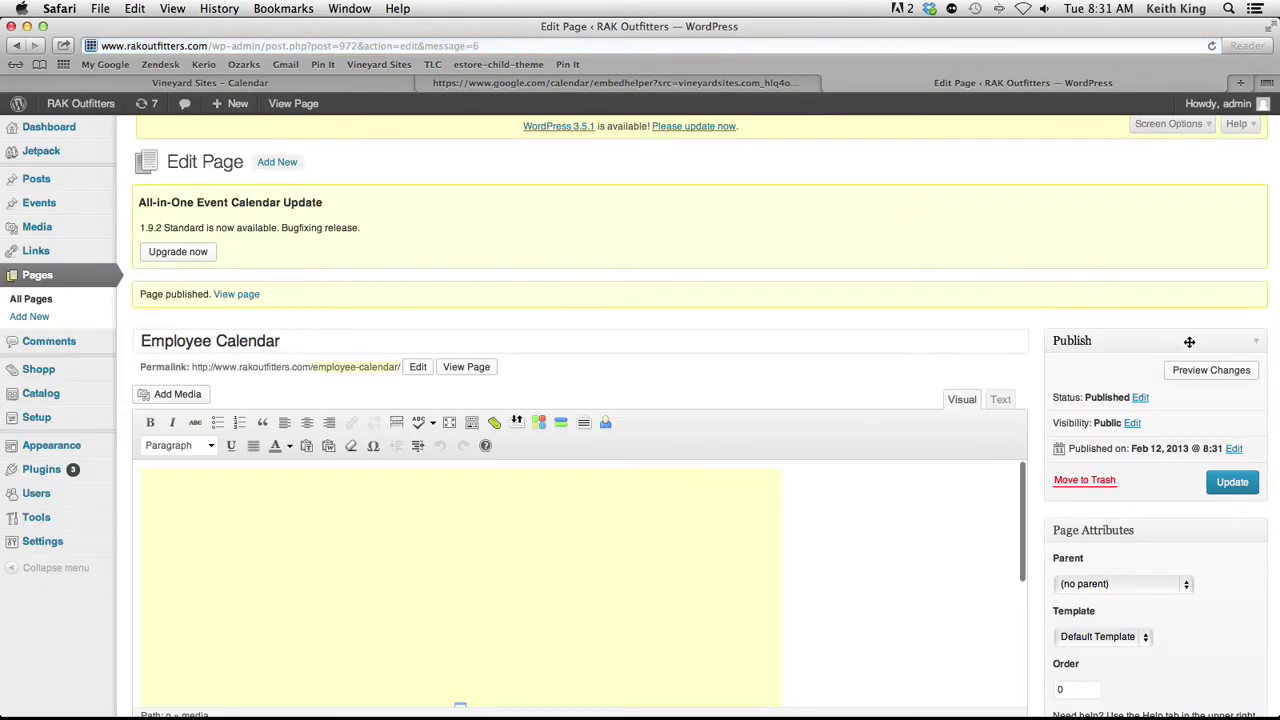
{"action": "right_click", "coordinate": [477, 368]}
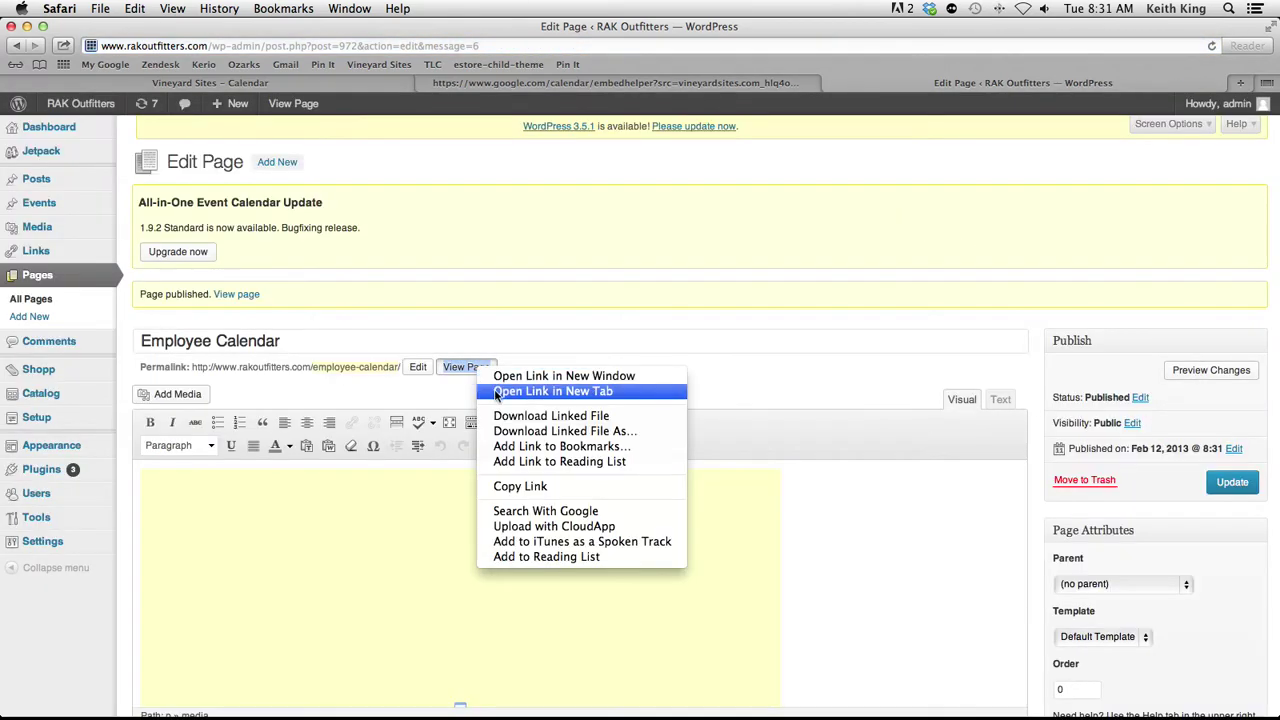
{"action": "left_click", "coordinate": [494, 391]}
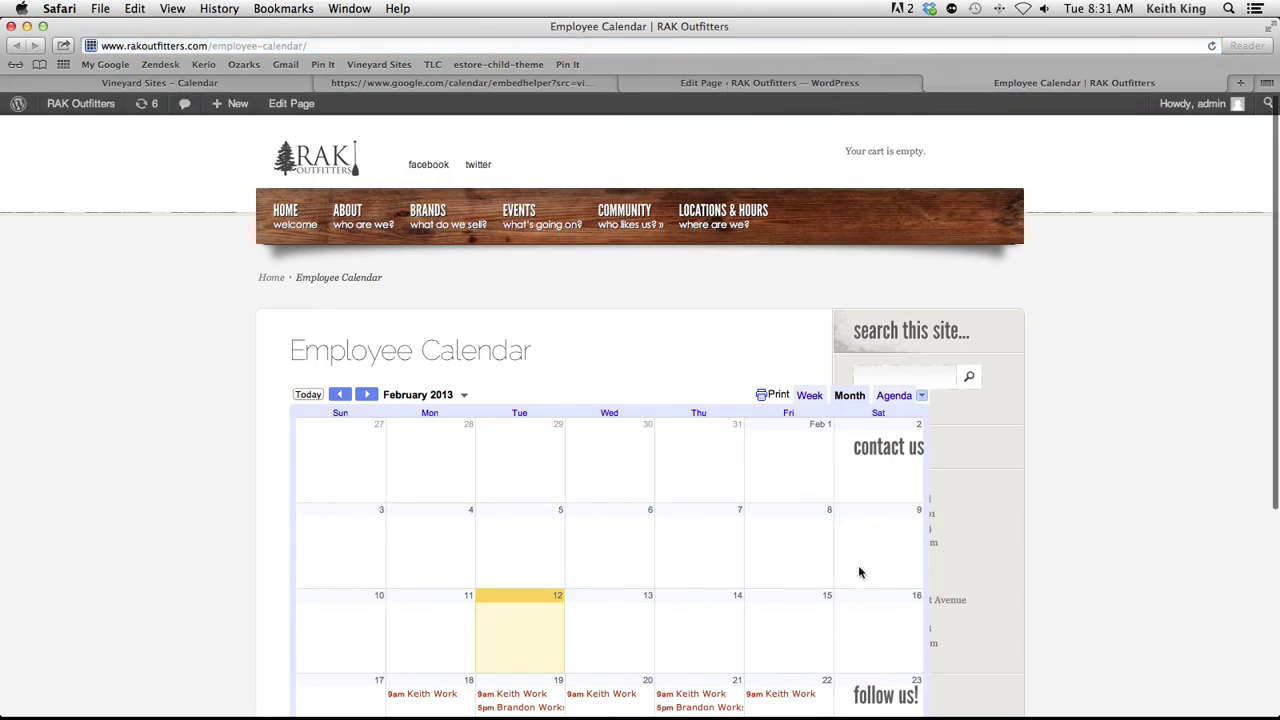
{"action": "scroll", "coordinate": [858, 565], "scroll_direction": "down", "scroll_amount": 5}
{"action": "scroll", "coordinate": [894, 516], "scroll_direction": "up", "scroll_amount": 4}
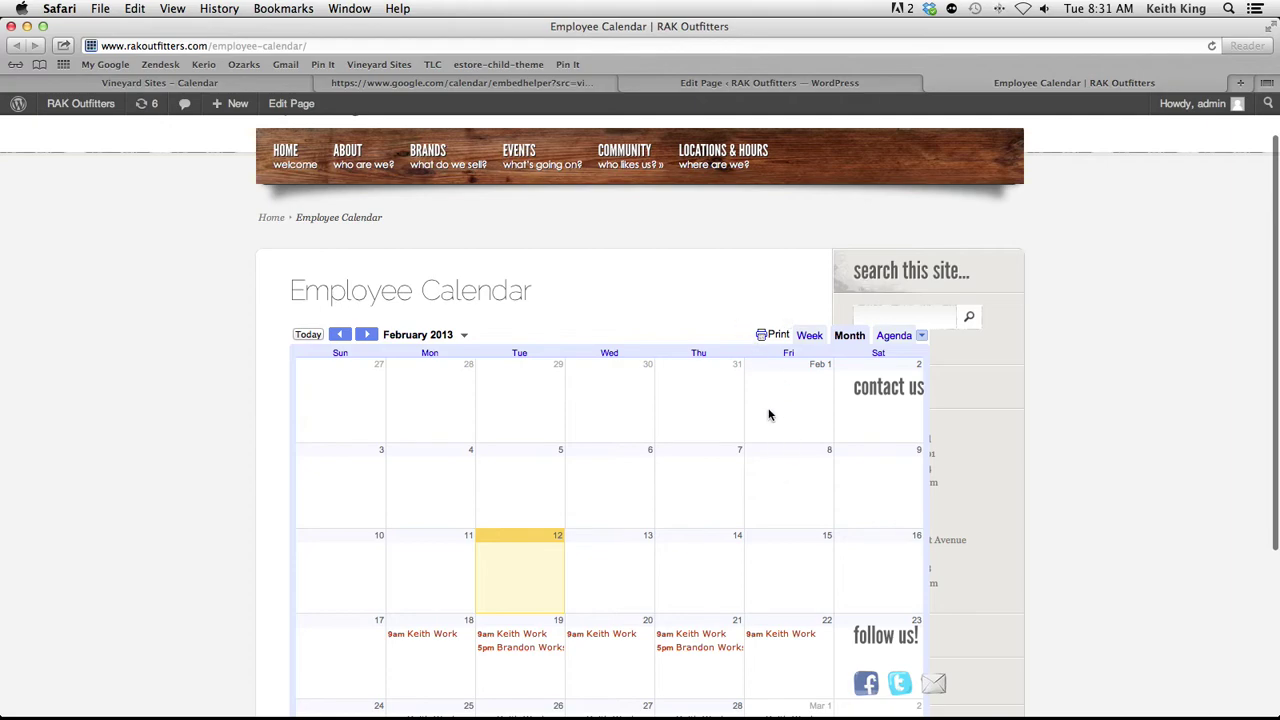
{"action": "left_click", "coordinate": [682, 86]}
Change the embed width from 800 to 650, update the HTML, and copy the 650×600 code
{"action": "left_click", "coordinate": [543, 86]}
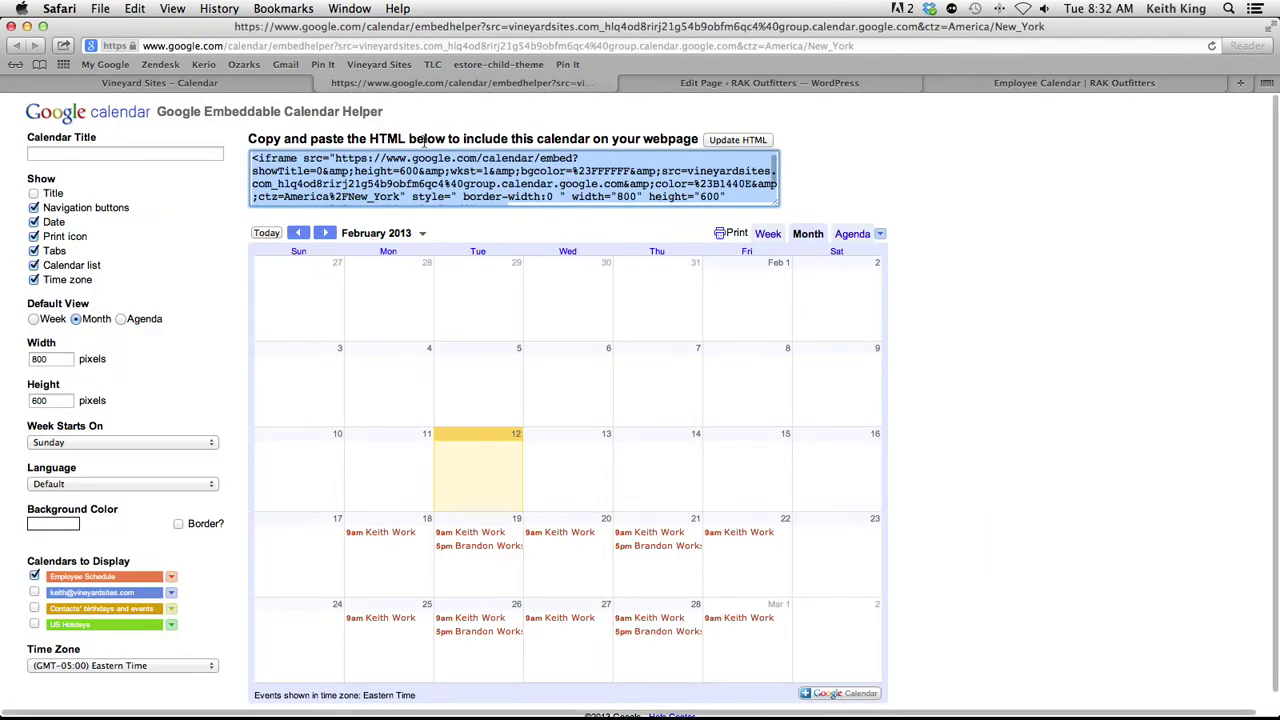
{"action": "left_click_drag", "start_coordinate": [57, 360], "coordinate": [4, 350]}
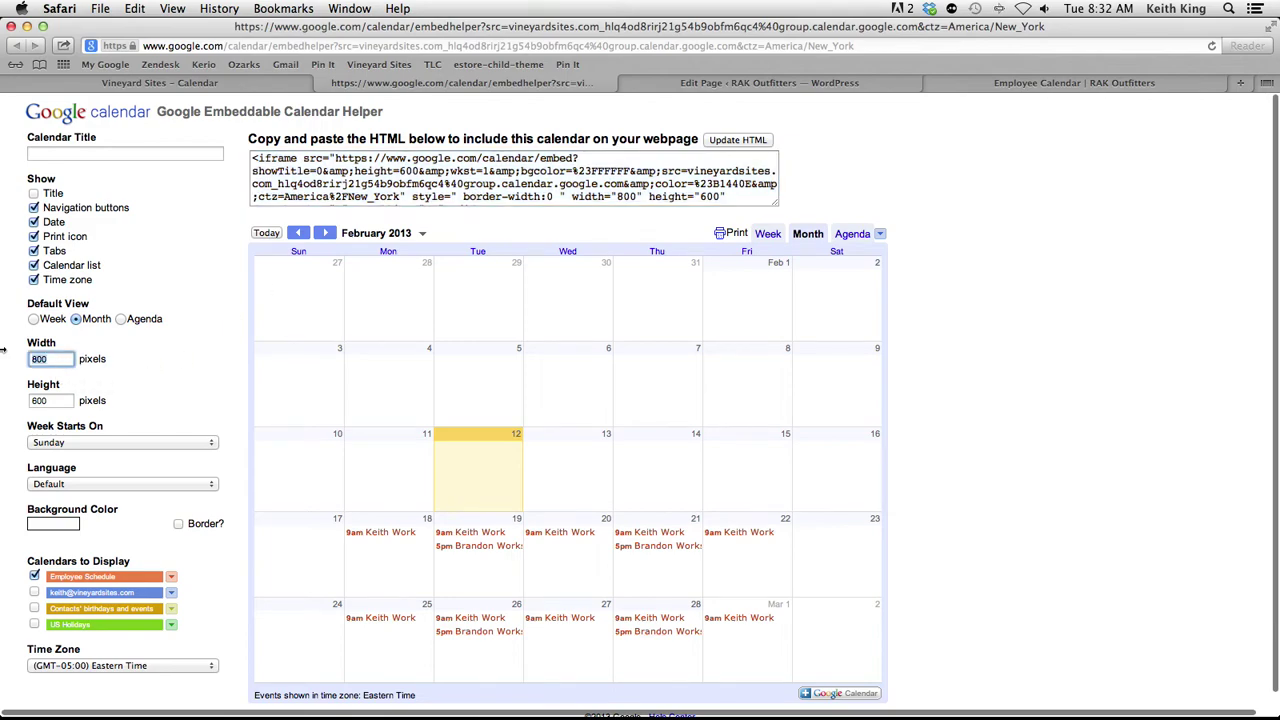
{"action": "type", "text": "650"}
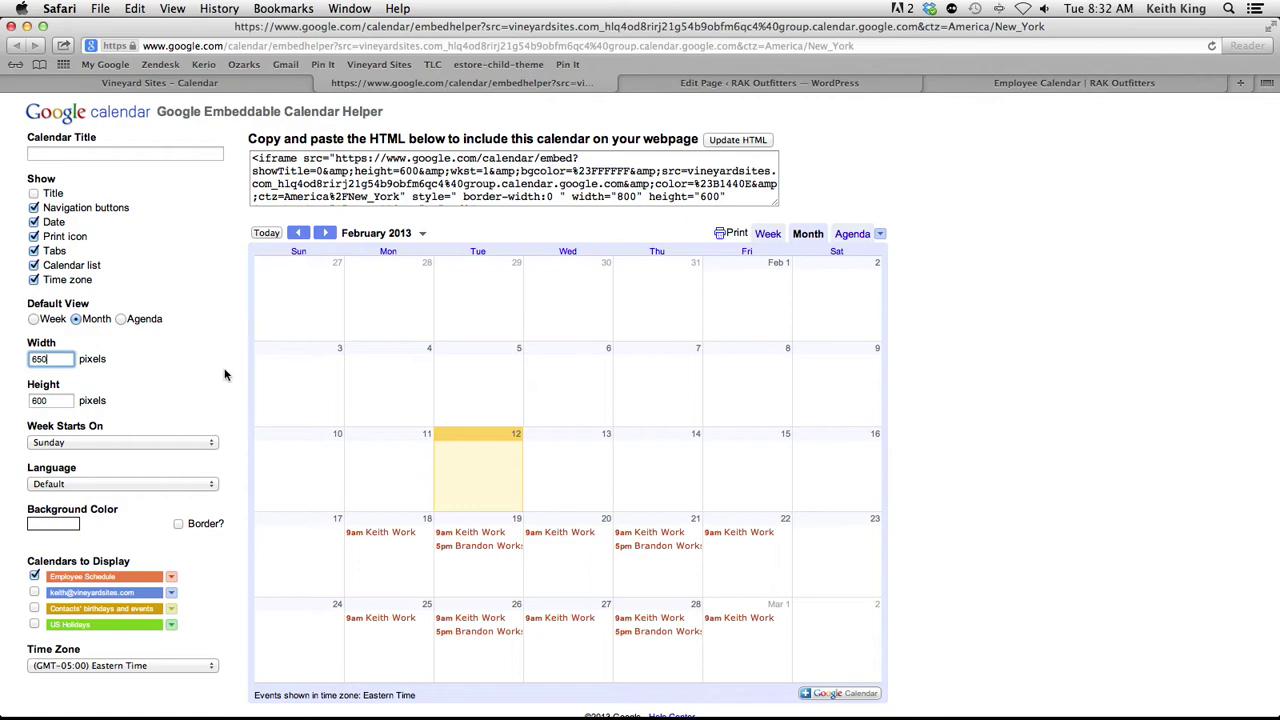
{"action": "left_click", "coordinate": [753, 142]}
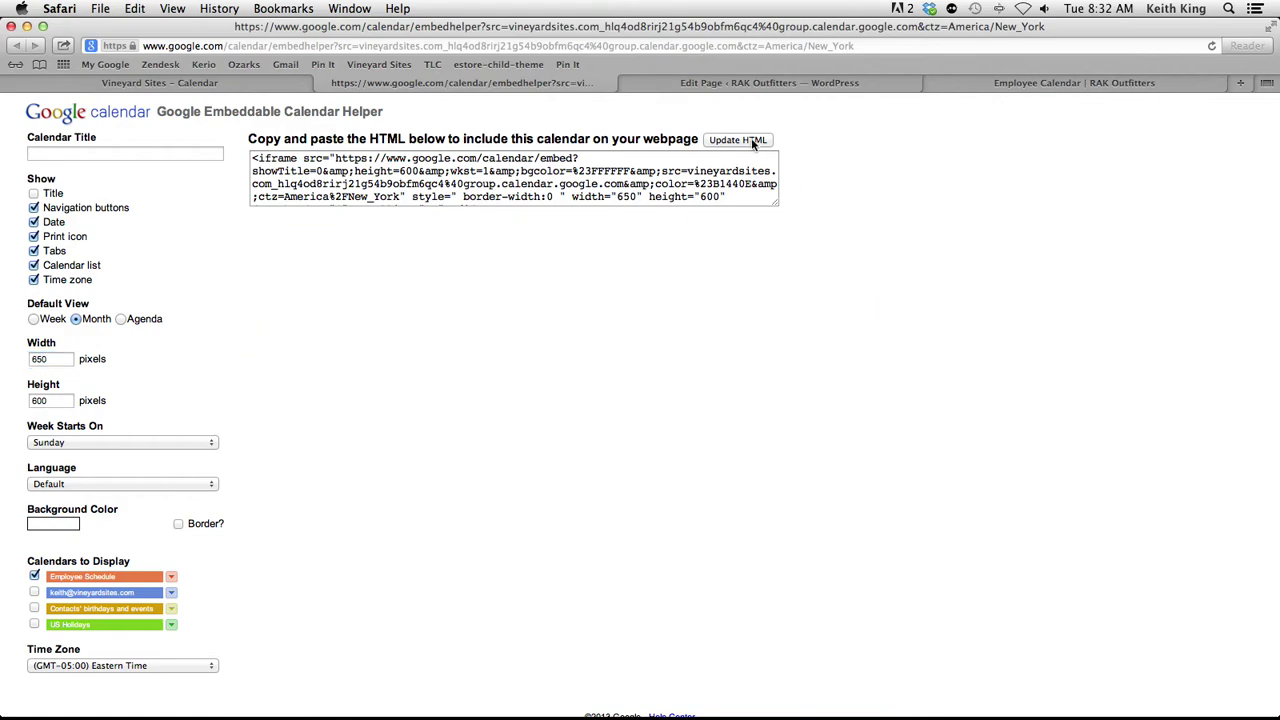
{"action": "left_click", "coordinate": [695, 184]}
{"action": "key", "text": "super+a"}
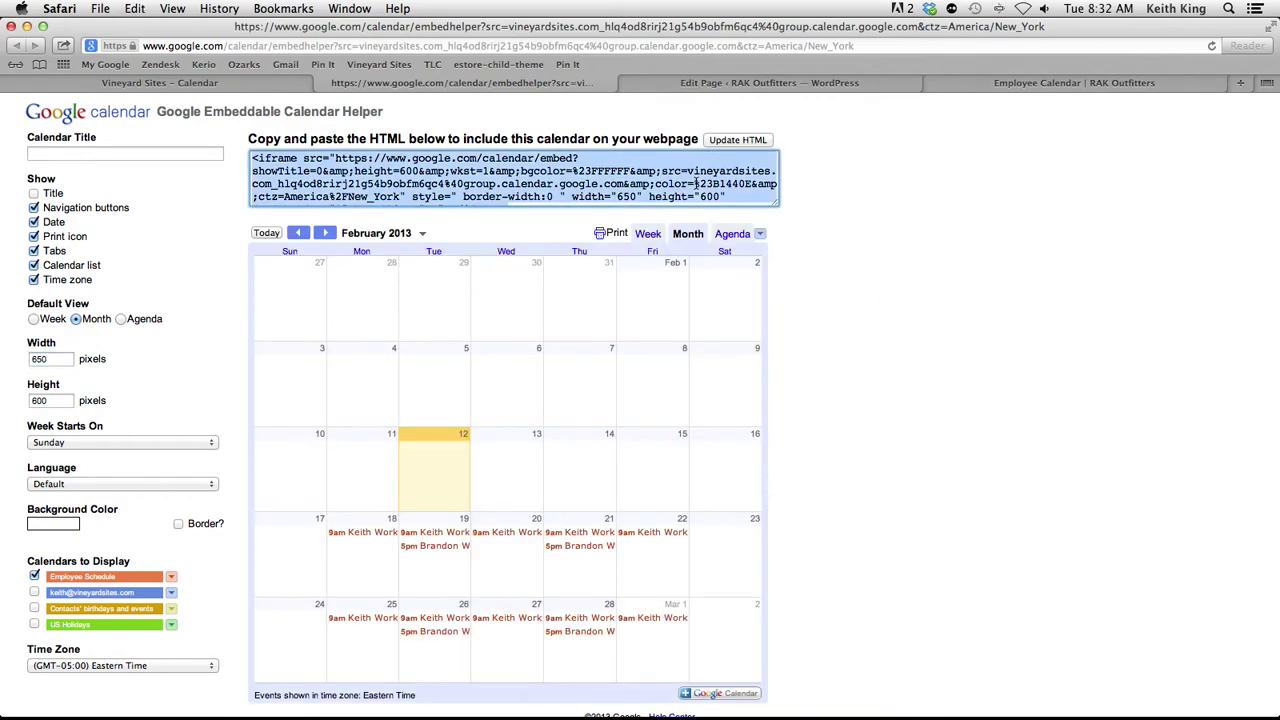
{"action": "key", "text": "super+c"}
{"action": "left_click", "coordinate": [788, 86]}
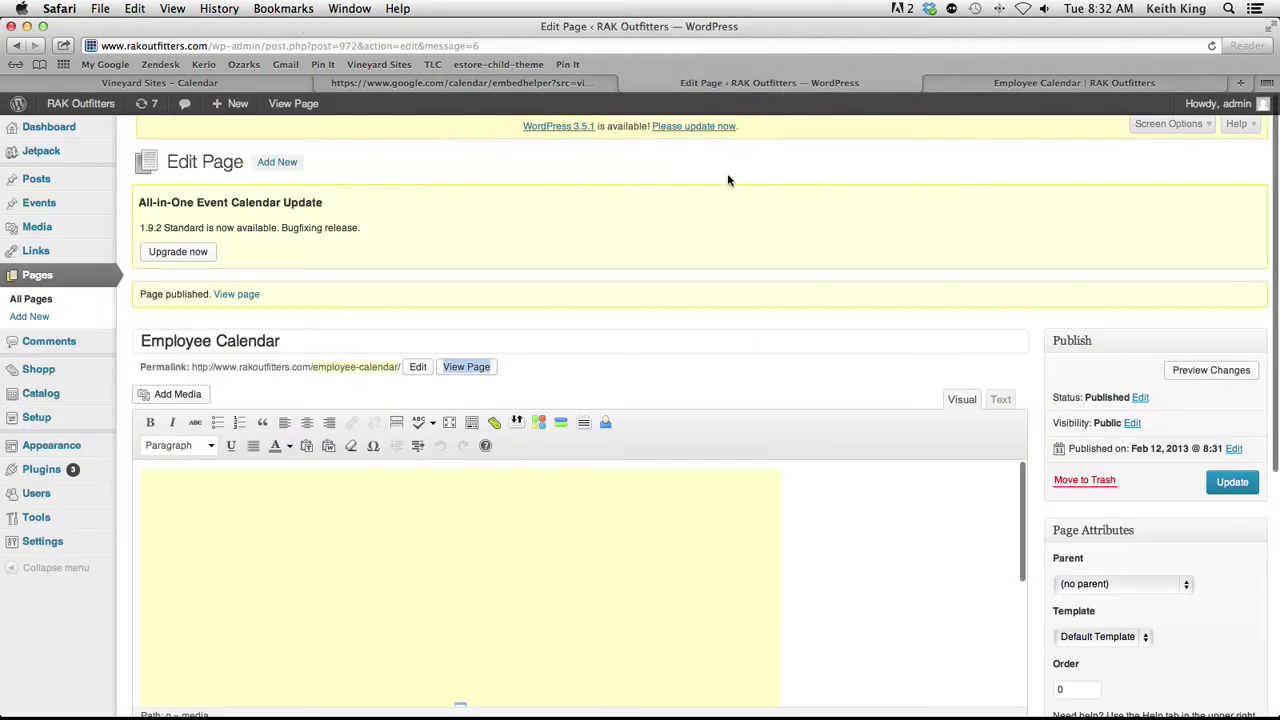
In Text mode, swap the old embed for the 650-wide code, update, and check the page
{"action": "left_click", "coordinate": [1000, 399]}
{"action": "key", "text": "super+a"}
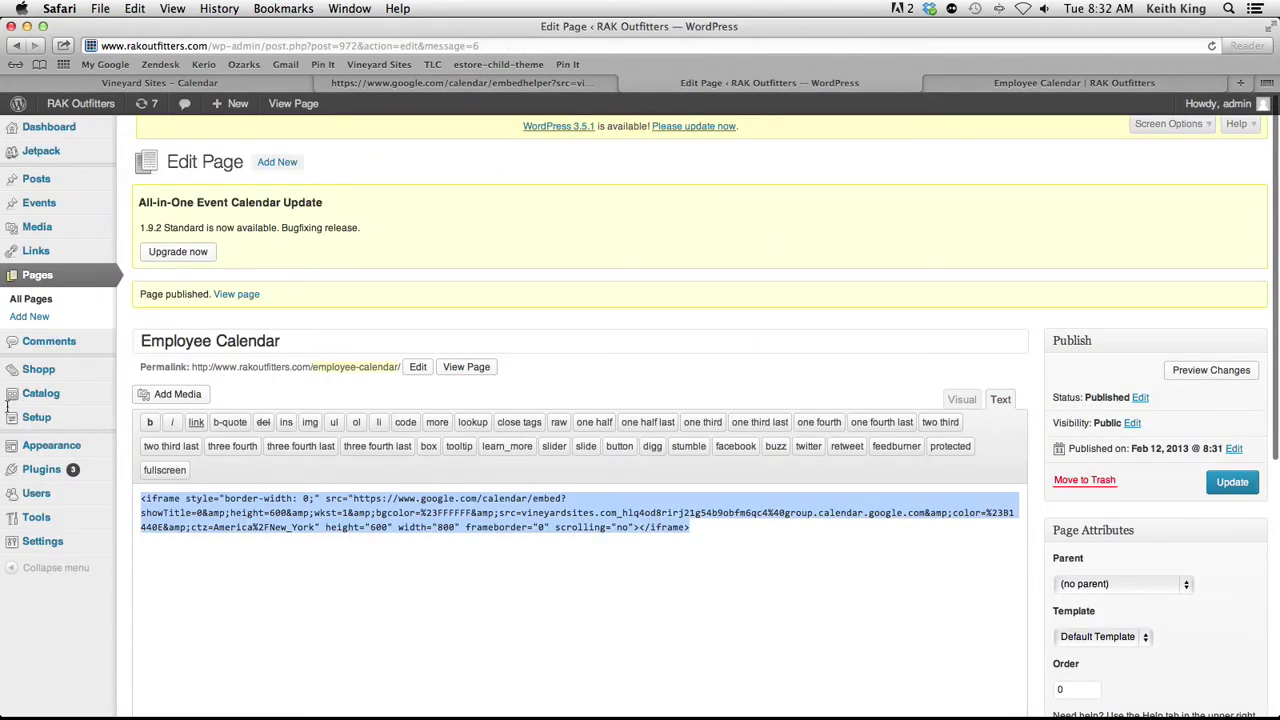
{"action": "key", "text": "super+v"}
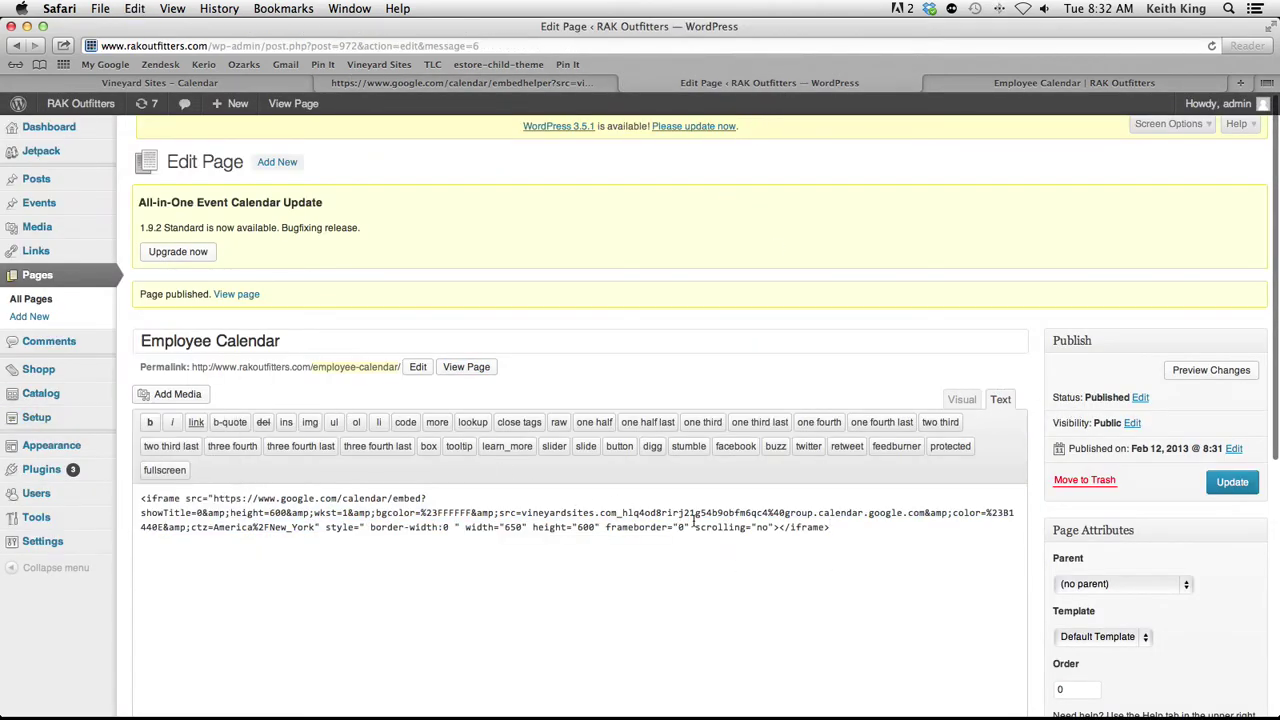
{"action": "left_click", "coordinate": [1232, 484]}
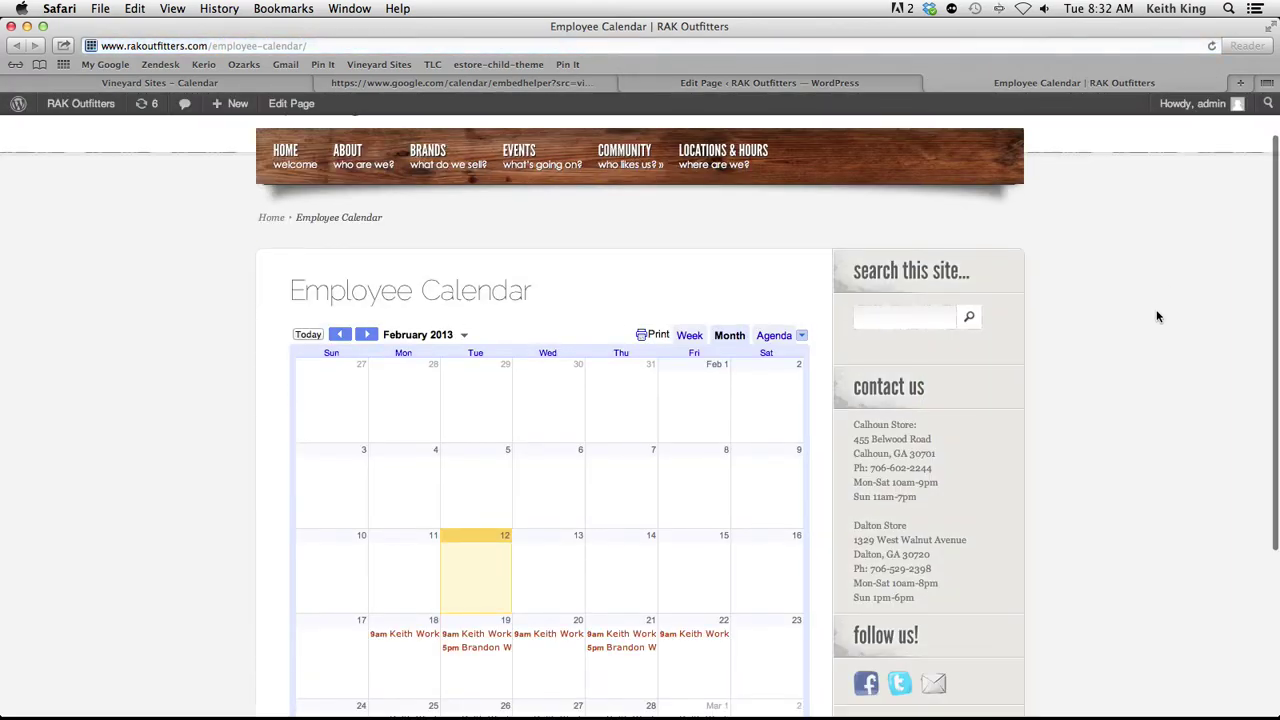
{"action": "scroll", "coordinate": [1158, 317], "scroll_direction": "down", "scroll_amount": 5}
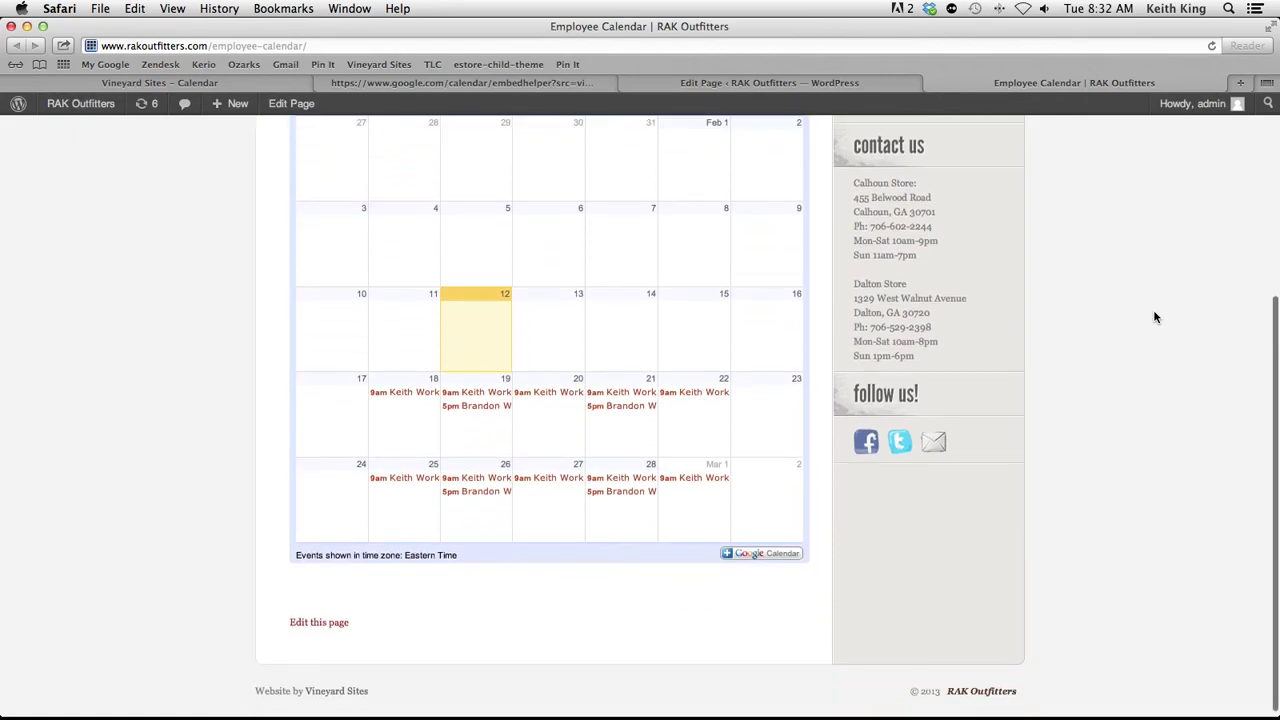
{"action": "scroll", "coordinate": [1154, 317], "scroll_direction": "up", "scroll_amount": 5}
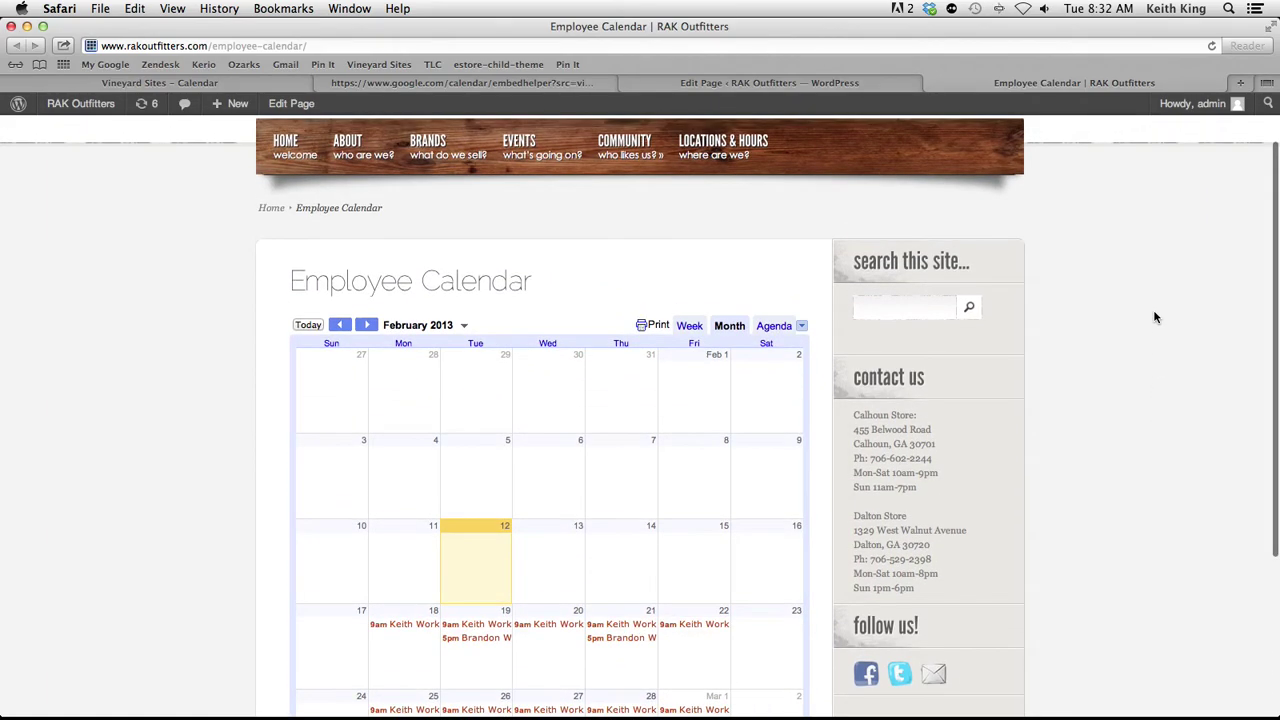
{"action": "left_click", "coordinate": [789, 86]}
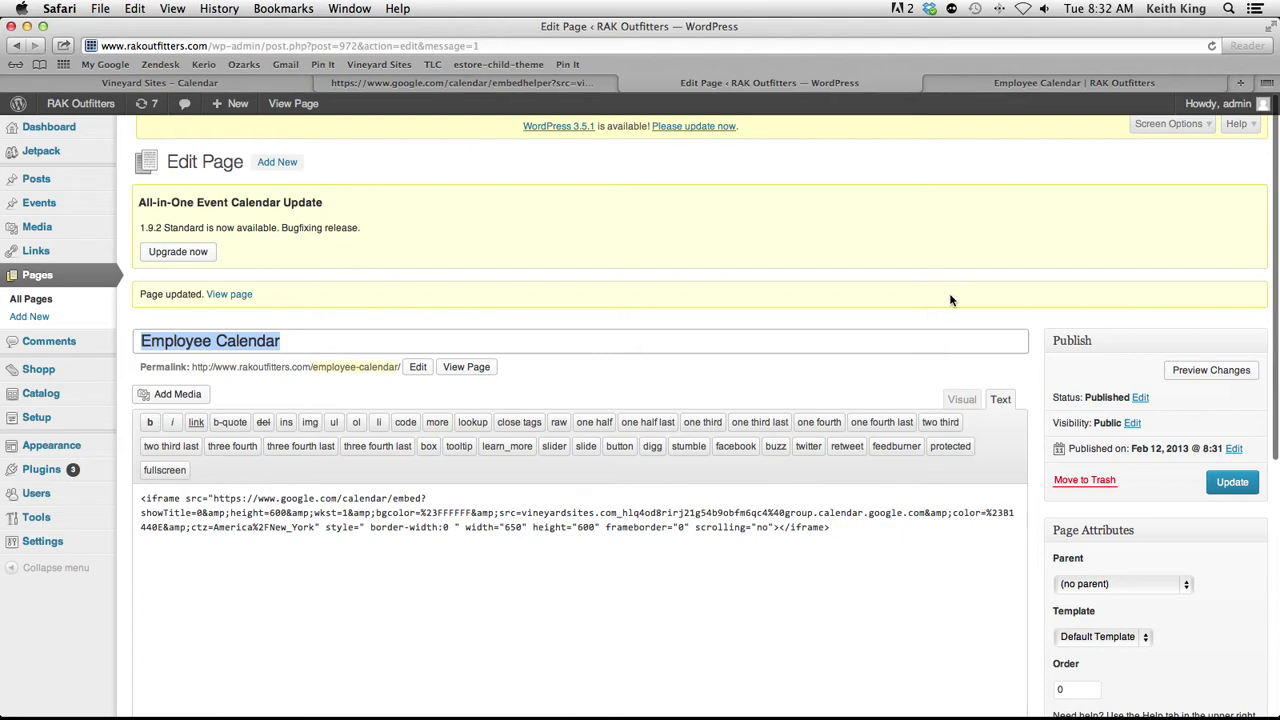
Set the Employee Calendar page's visibility to Password Protected with a page password, then update it
{"action": "left_click", "coordinate": [1132, 423]}
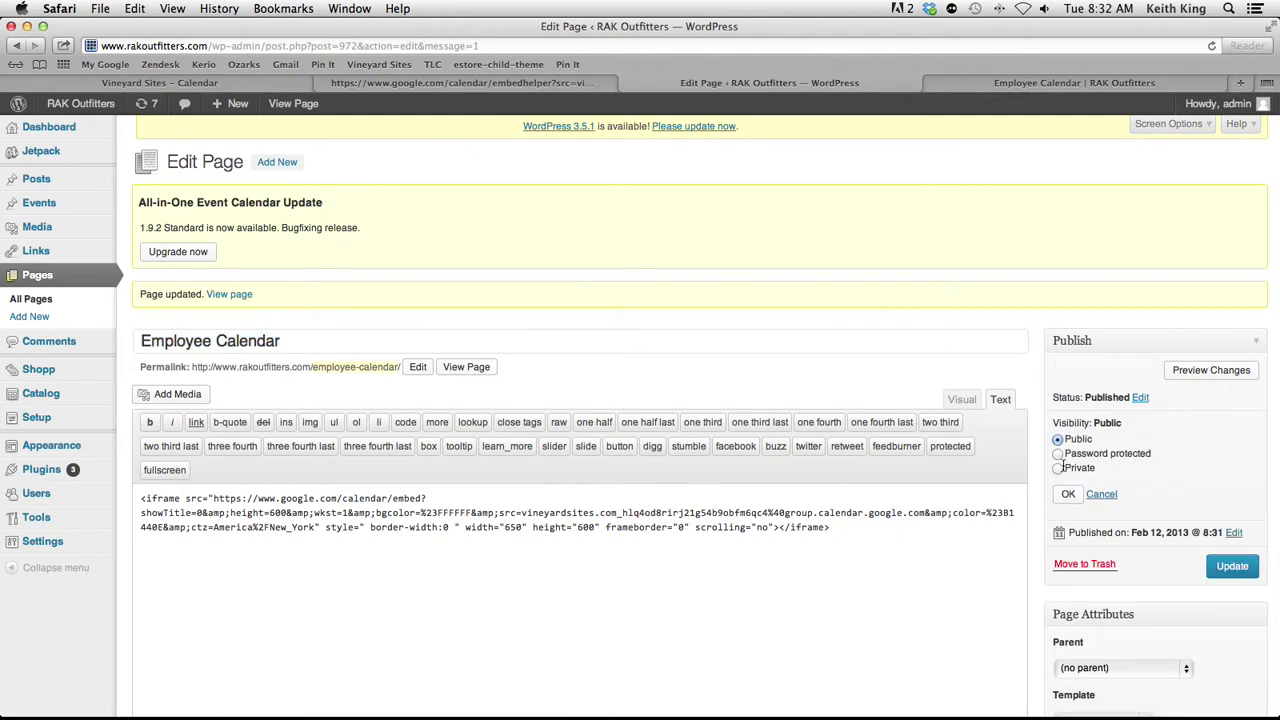
{"action": "left_click", "coordinate": [1057, 455]}
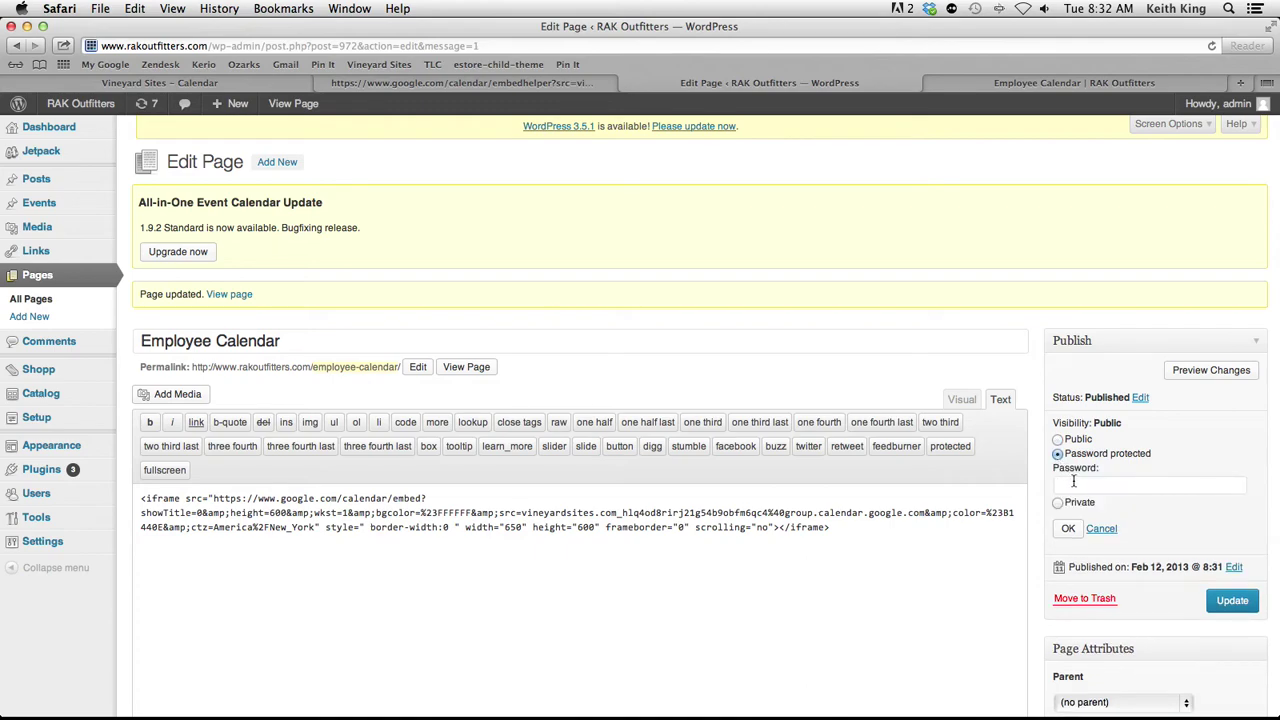
{"action": "left_click", "coordinate": [1080, 487]}
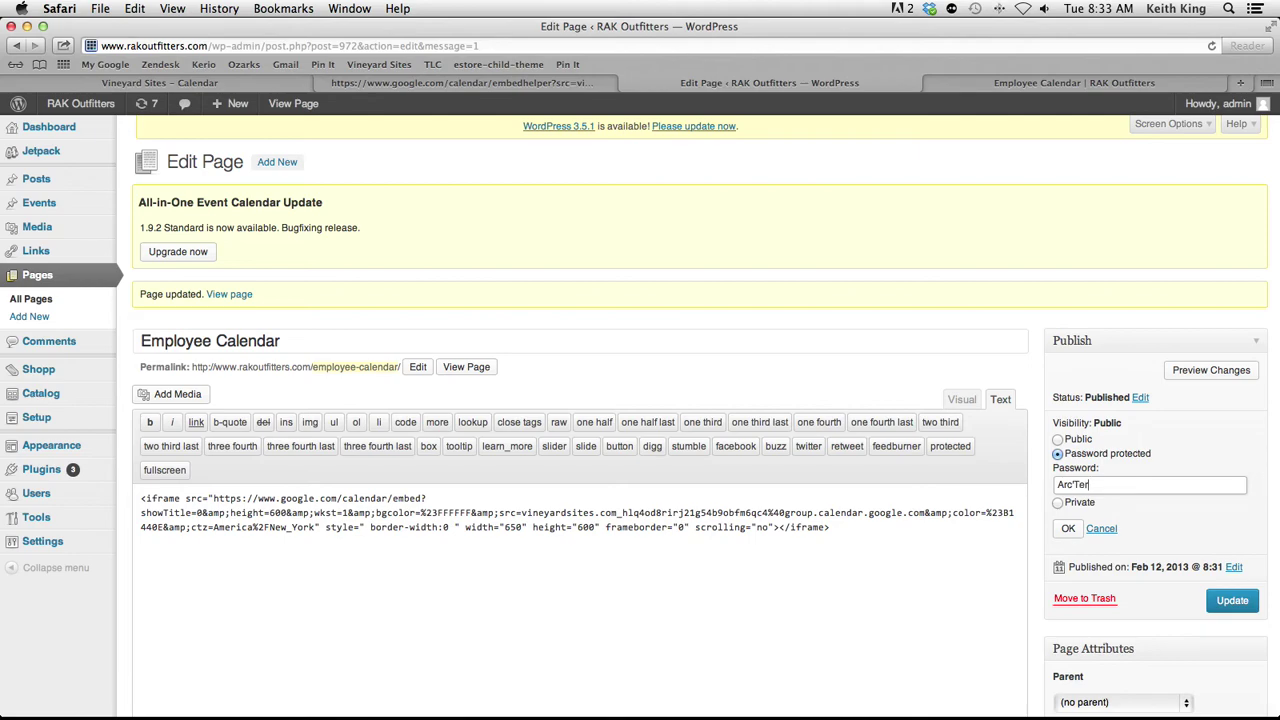
{"action": "left_click", "coordinate": [1069, 531]}
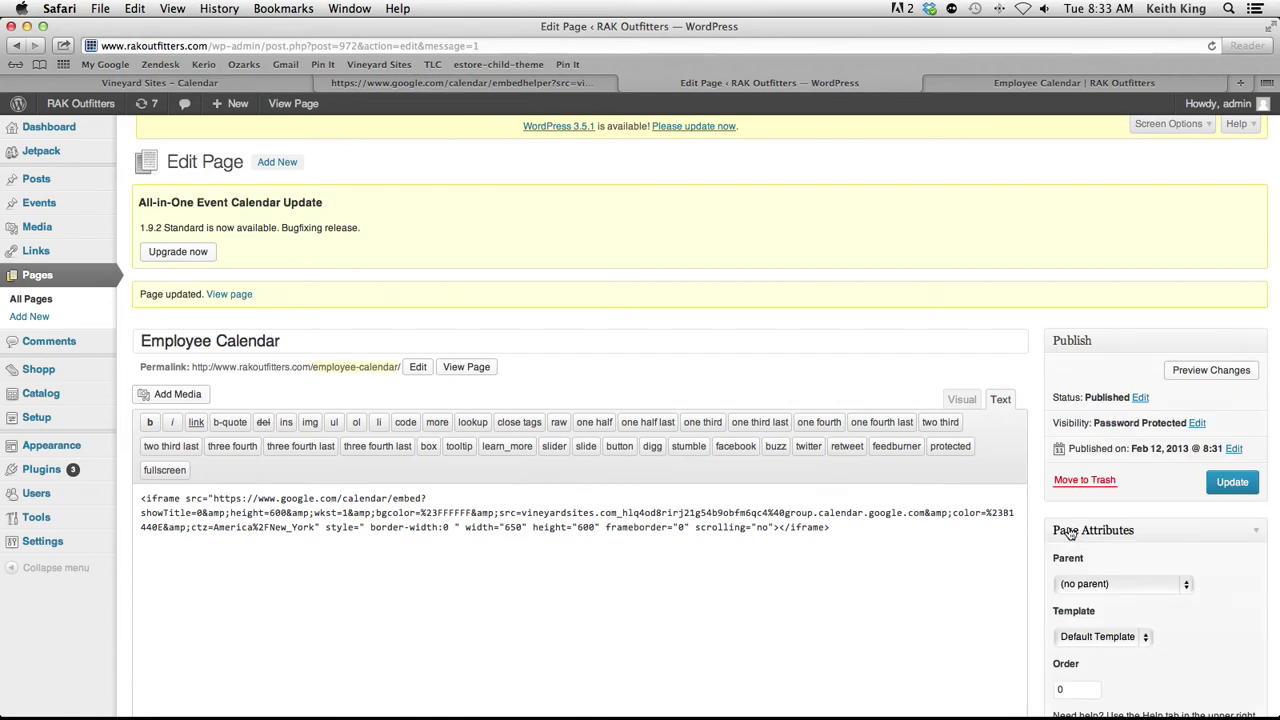
{"action": "left_click", "coordinate": [1234, 486]}
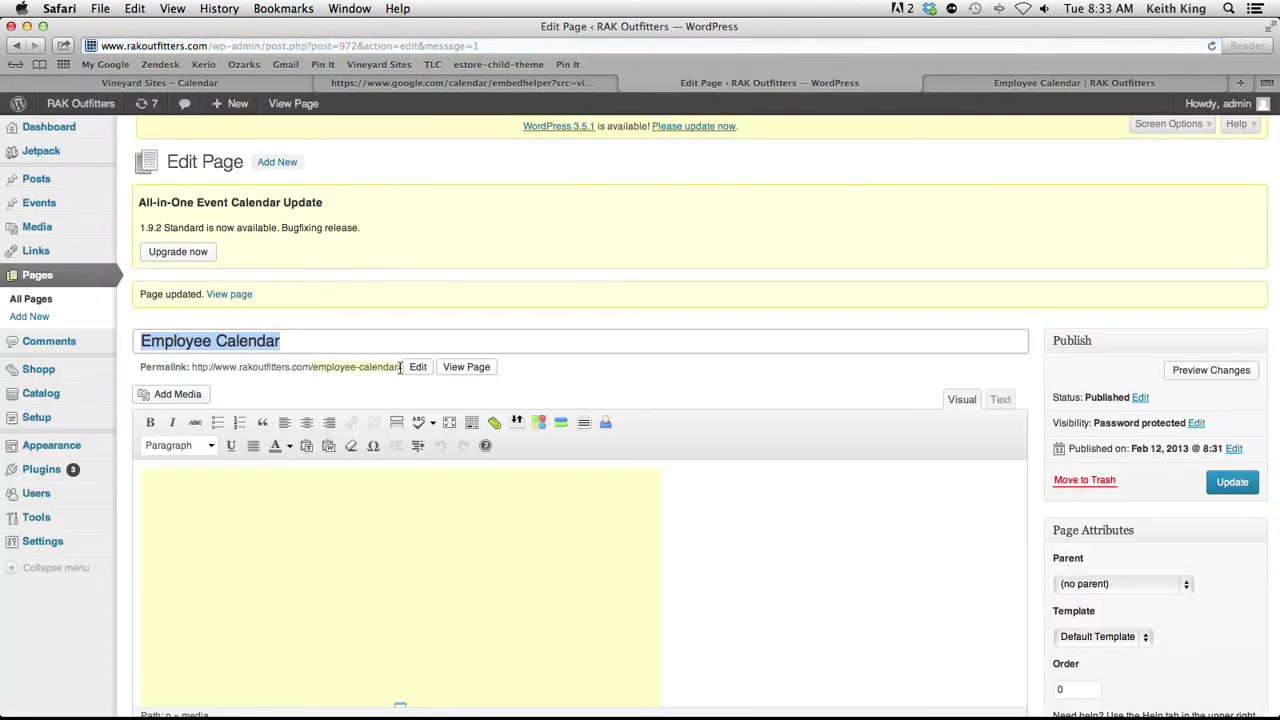
Copy the page's current permalink address
{"action": "left_click_drag", "start_coordinate": [402, 367], "coordinate": [193, 369]}
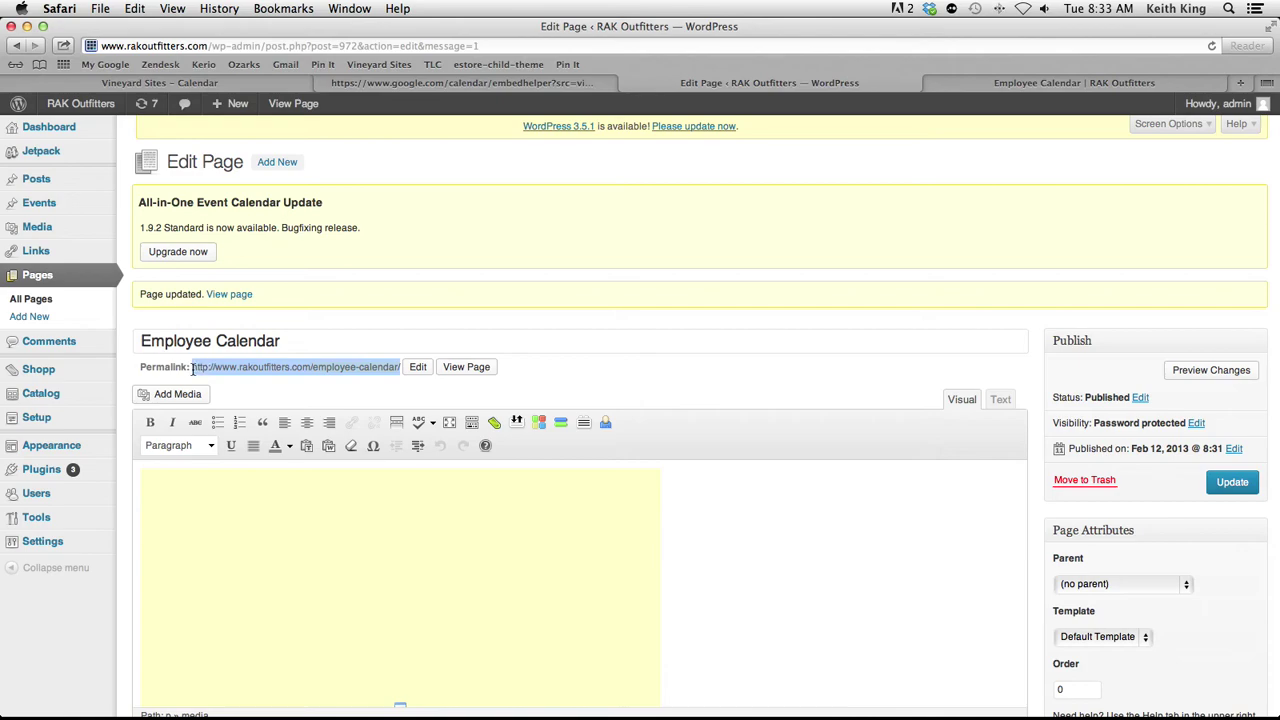
{"action": "right_click", "coordinate": [274, 370]}
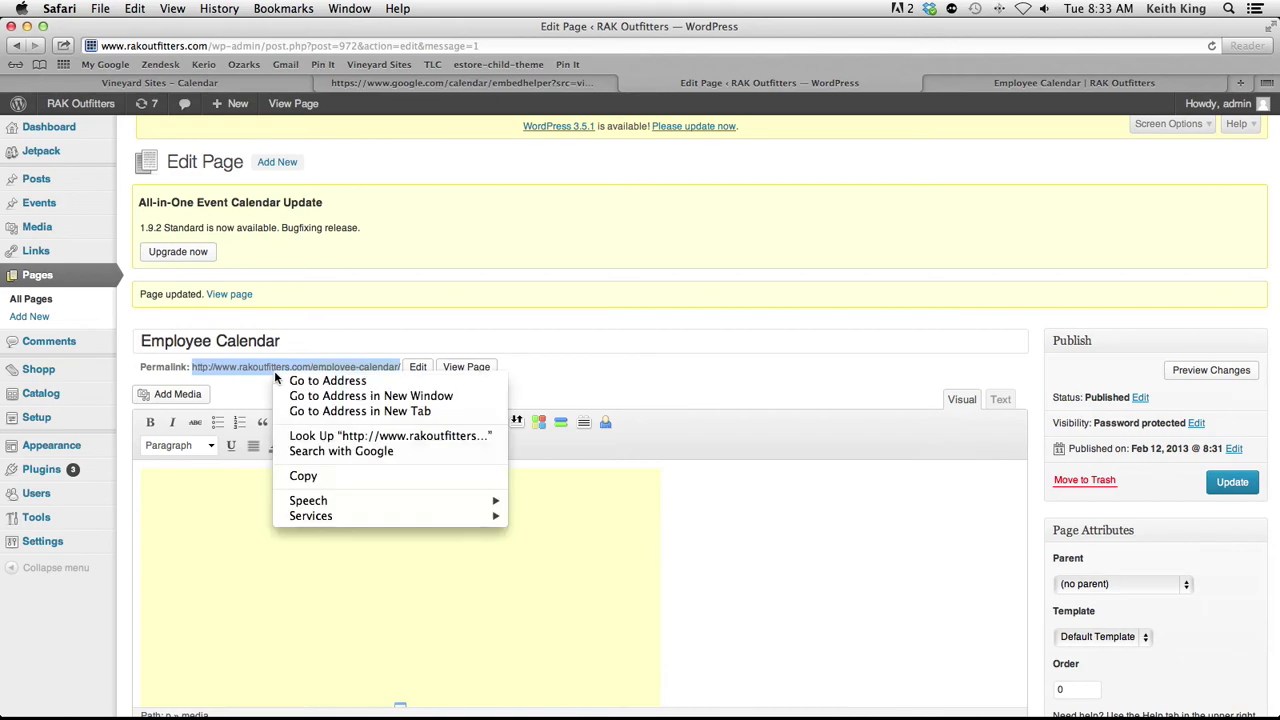
{"action": "left_click", "coordinate": [340, 476]}
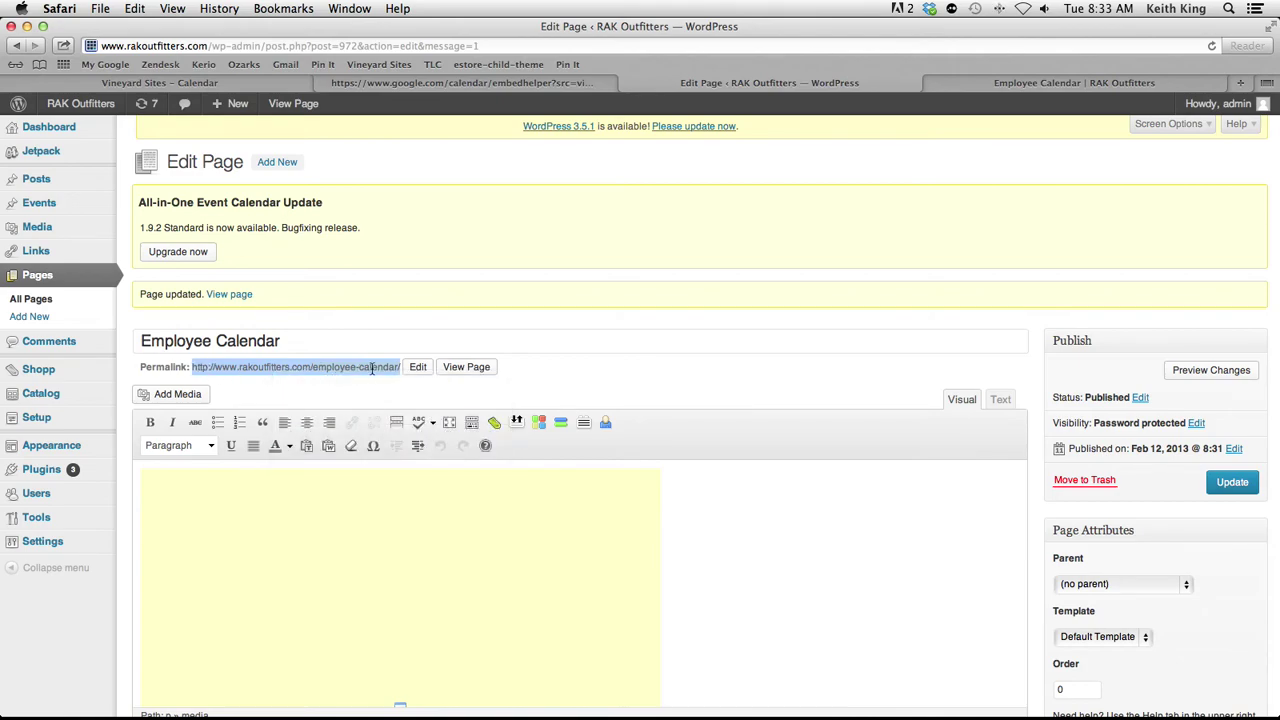
Change the permalink slug to 'employees' and update the page
{"action": "left_click", "coordinate": [418, 367]}
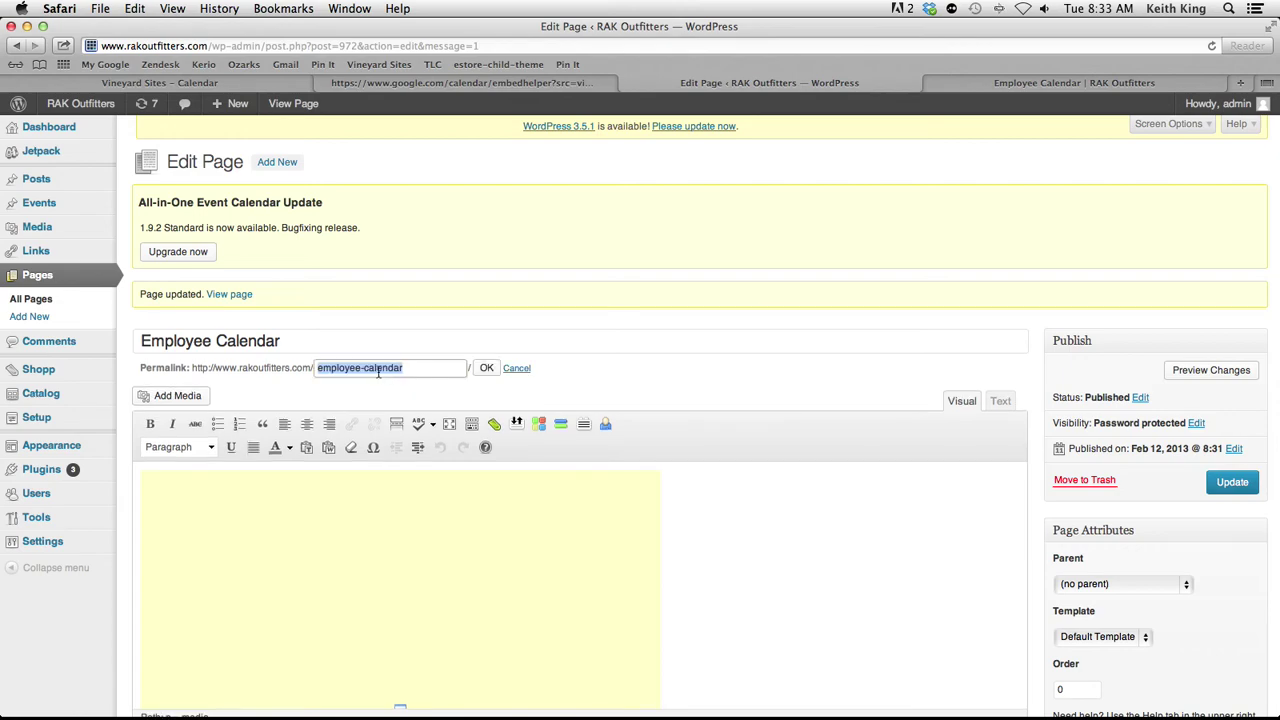
{"action": "left_click", "coordinate": [420, 366]}
{"action": "left_click_drag", "start_coordinate": [420, 366], "coordinate": [378, 372]}
{"action": "type", "text": "s"}
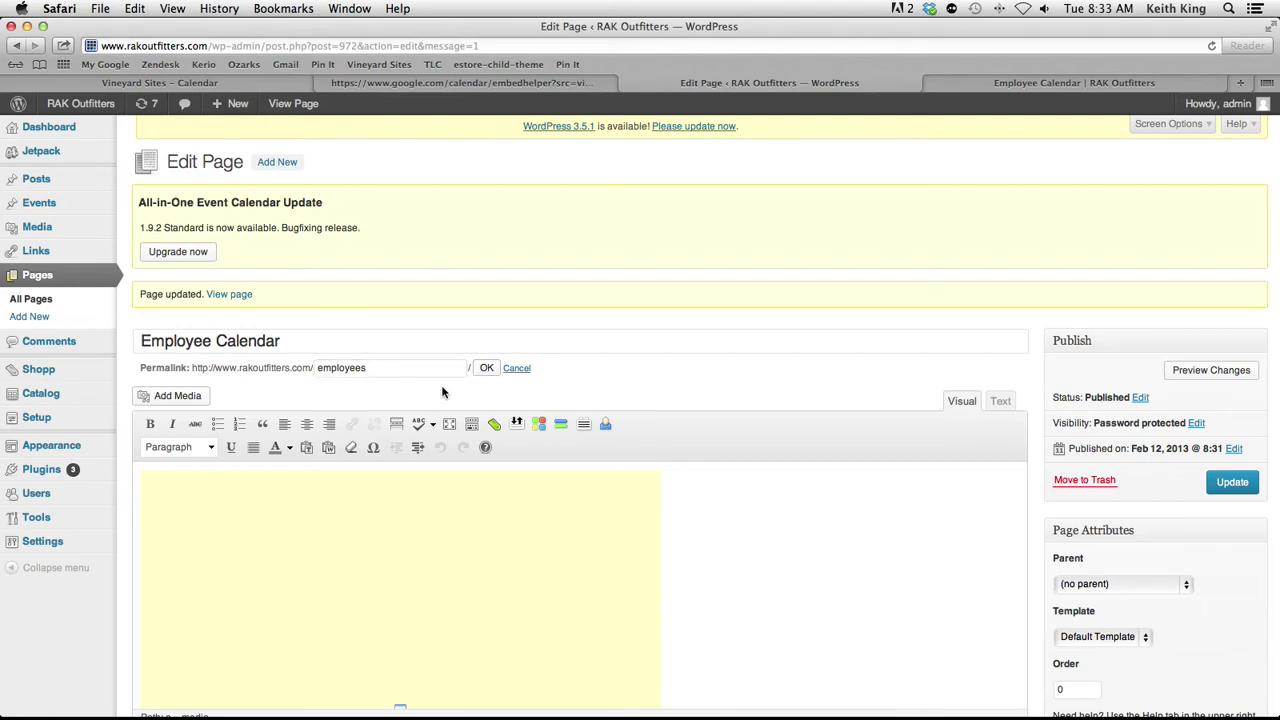
{"action": "key", "text": "Return"}
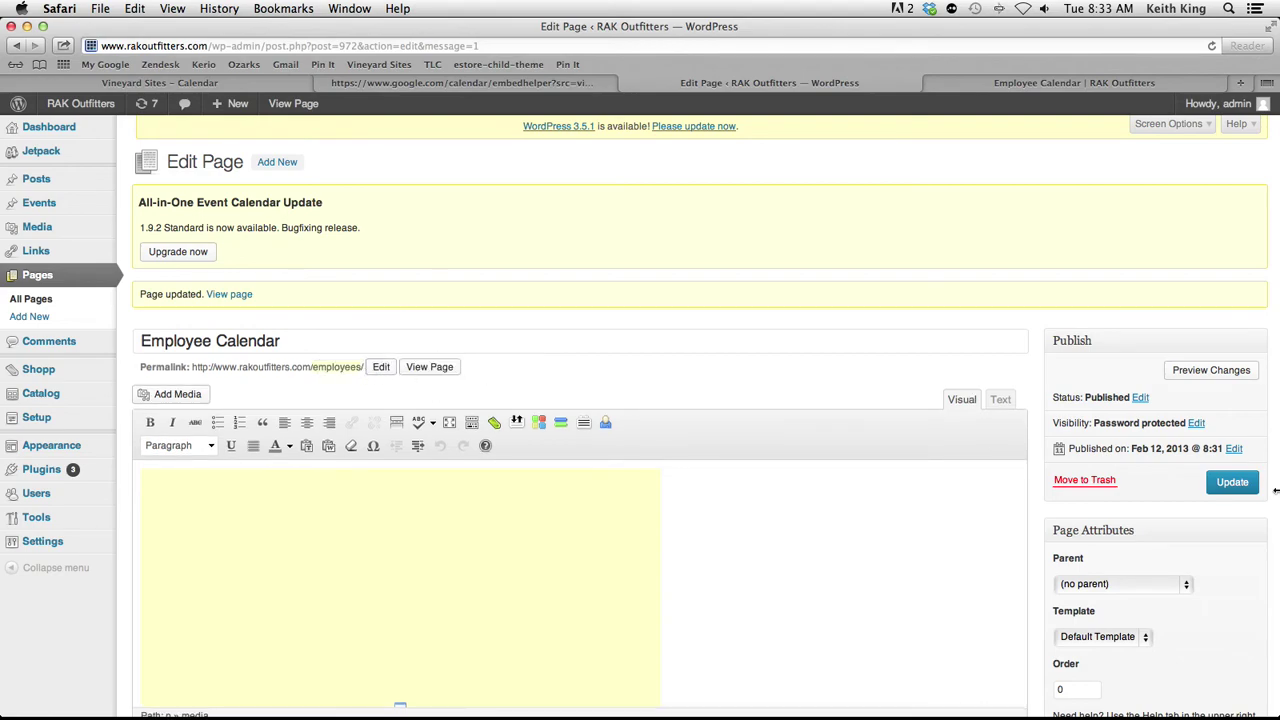
{"action": "left_click", "coordinate": [1226, 484]}
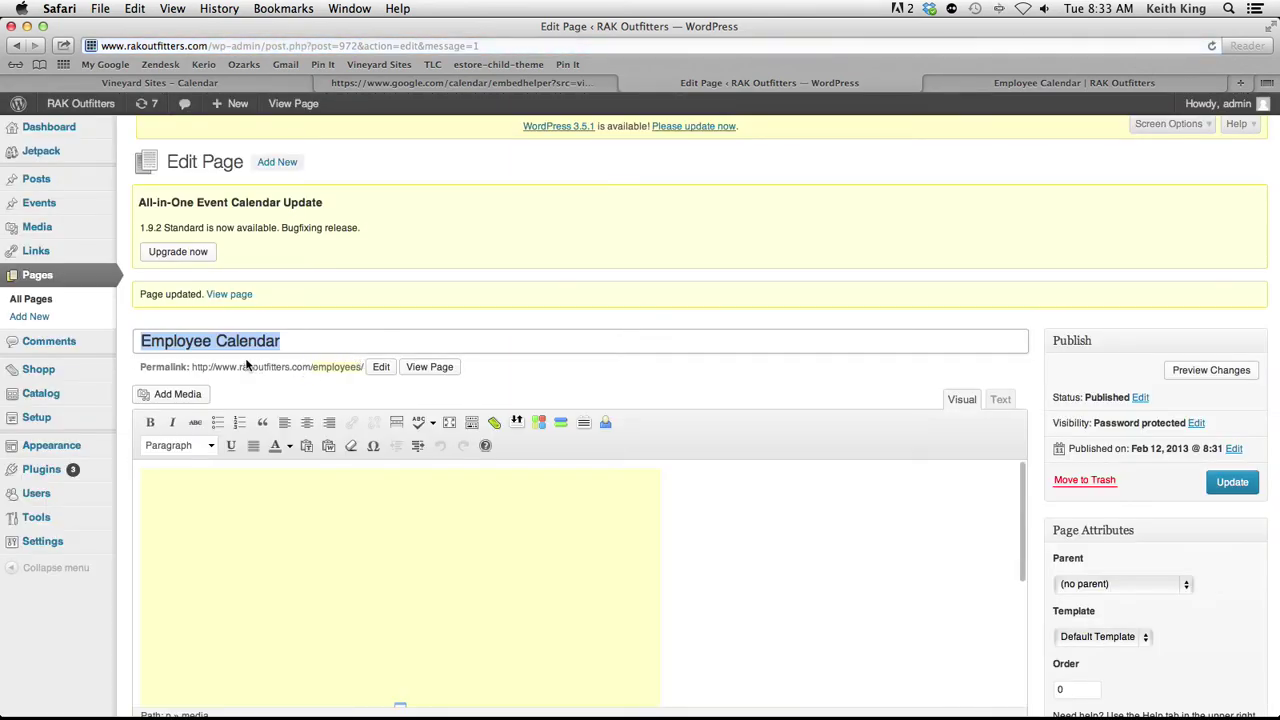
Copy the new rakoutfitters.com/employees/ permalink address
{"action": "left_click_drag", "start_coordinate": [193, 366], "coordinate": [364, 367]}
{"action": "left_click_drag", "start_coordinate": [272, 367], "coordinate": [366, 367]}
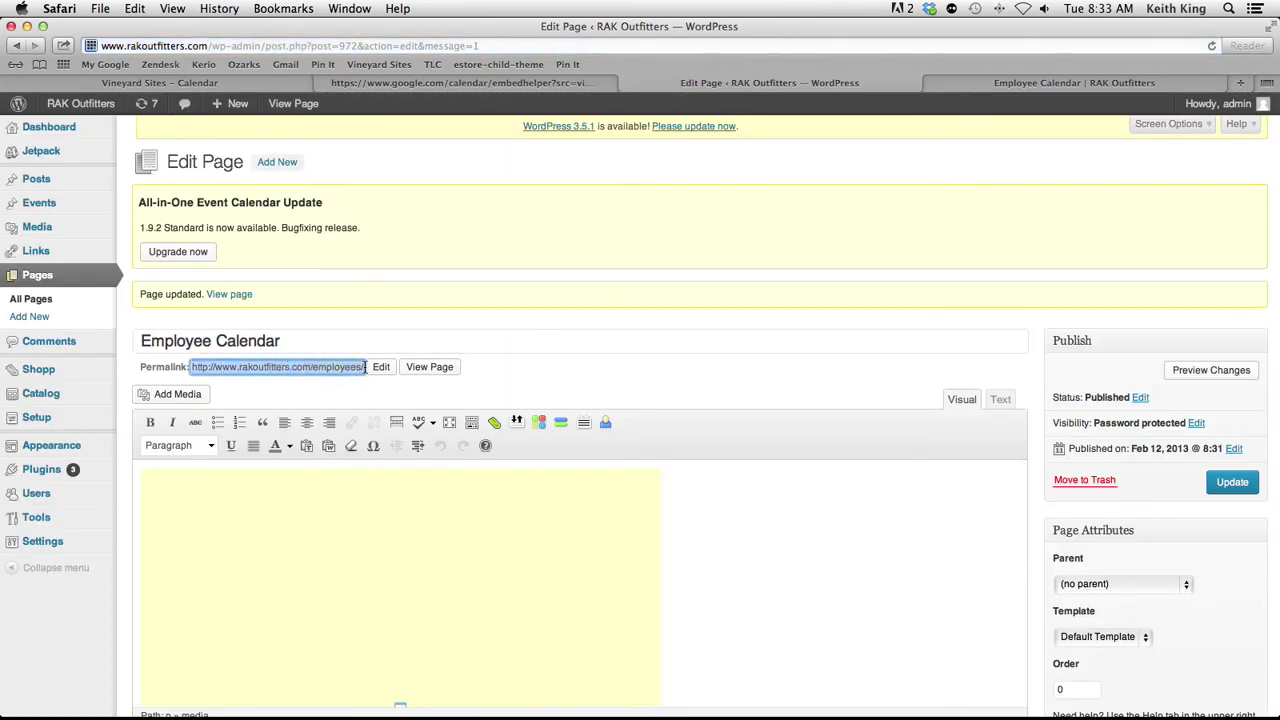
{"action": "right_click", "coordinate": [336, 367]}
{"action": "left_click", "coordinate": [390, 468]}
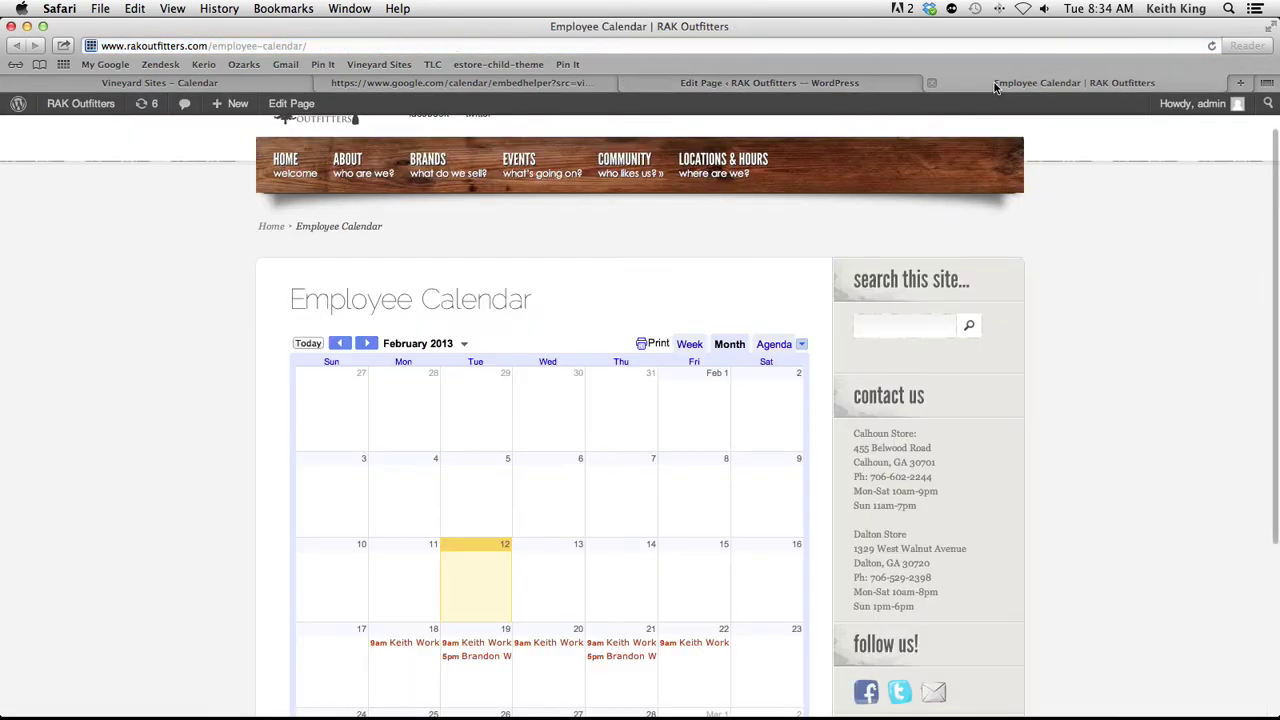
Return to the page editor and close the Employee Calendar page tab
{"action": "left_click", "coordinate": [829, 80]}
{"action": "mouse_move", "coordinate": [1229, 106]}
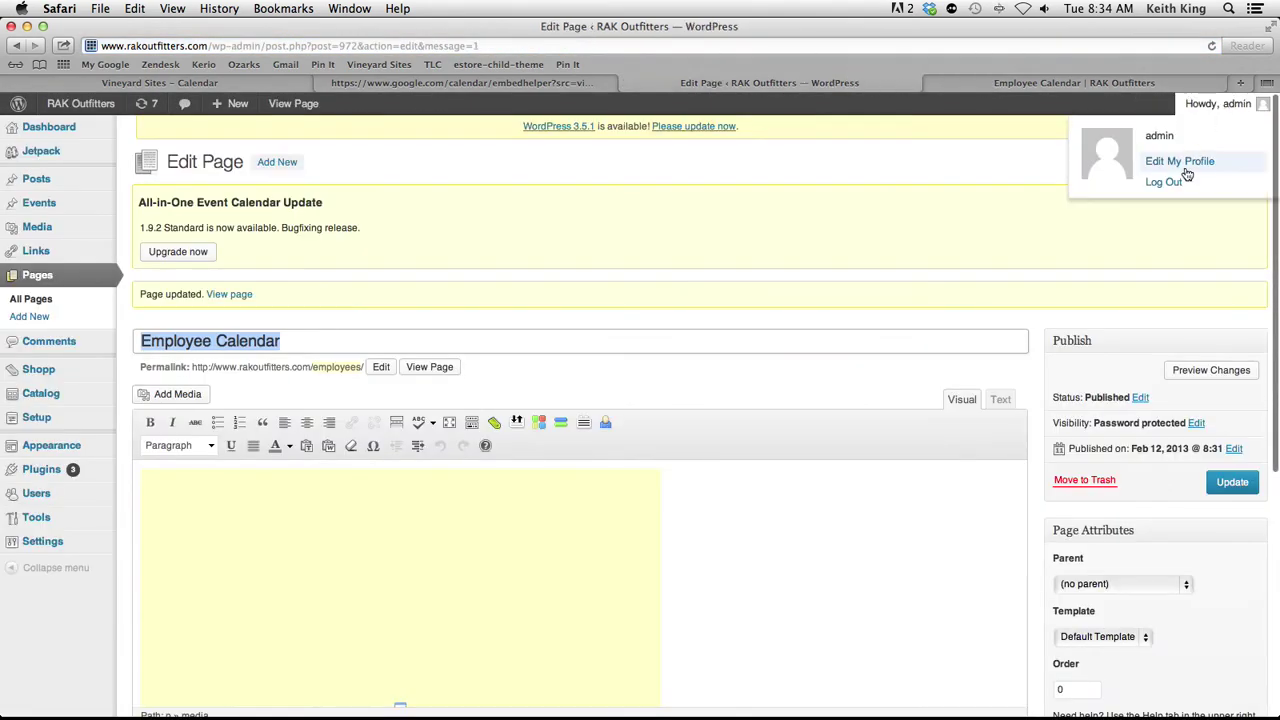
{"action": "left_click", "coordinate": [997, 82]}
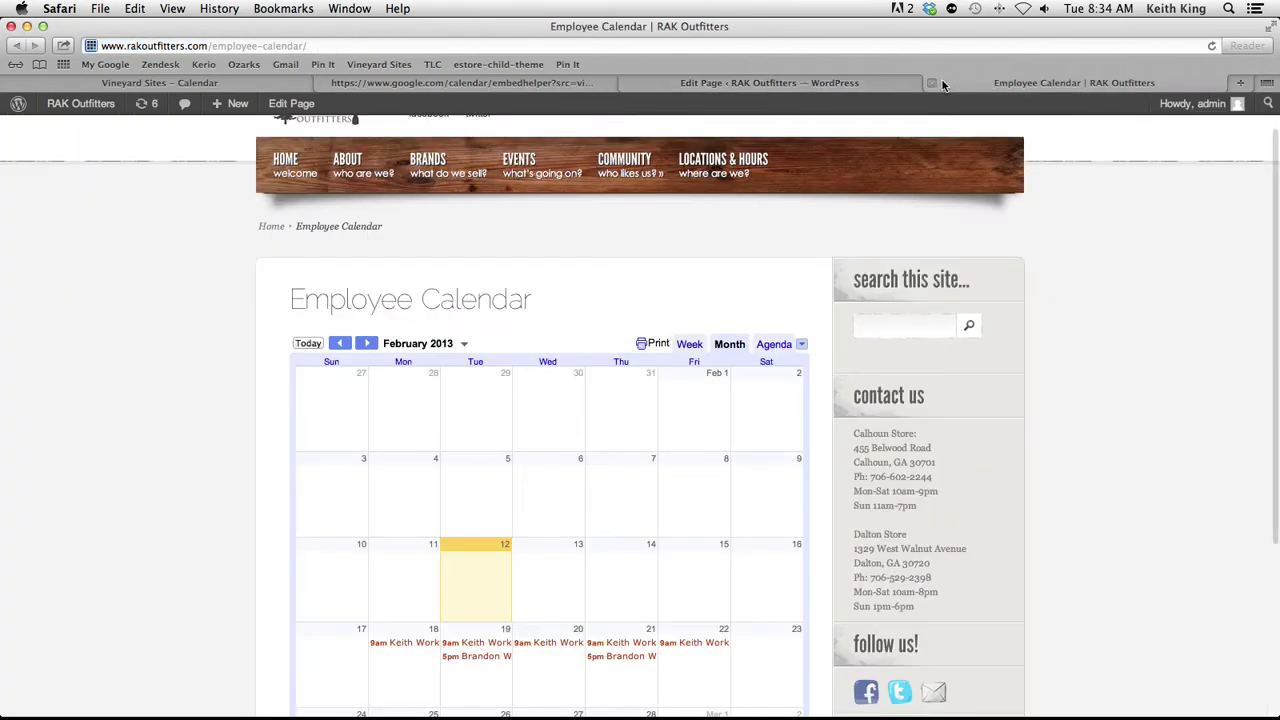
{"action": "left_click", "coordinate": [932, 83]}
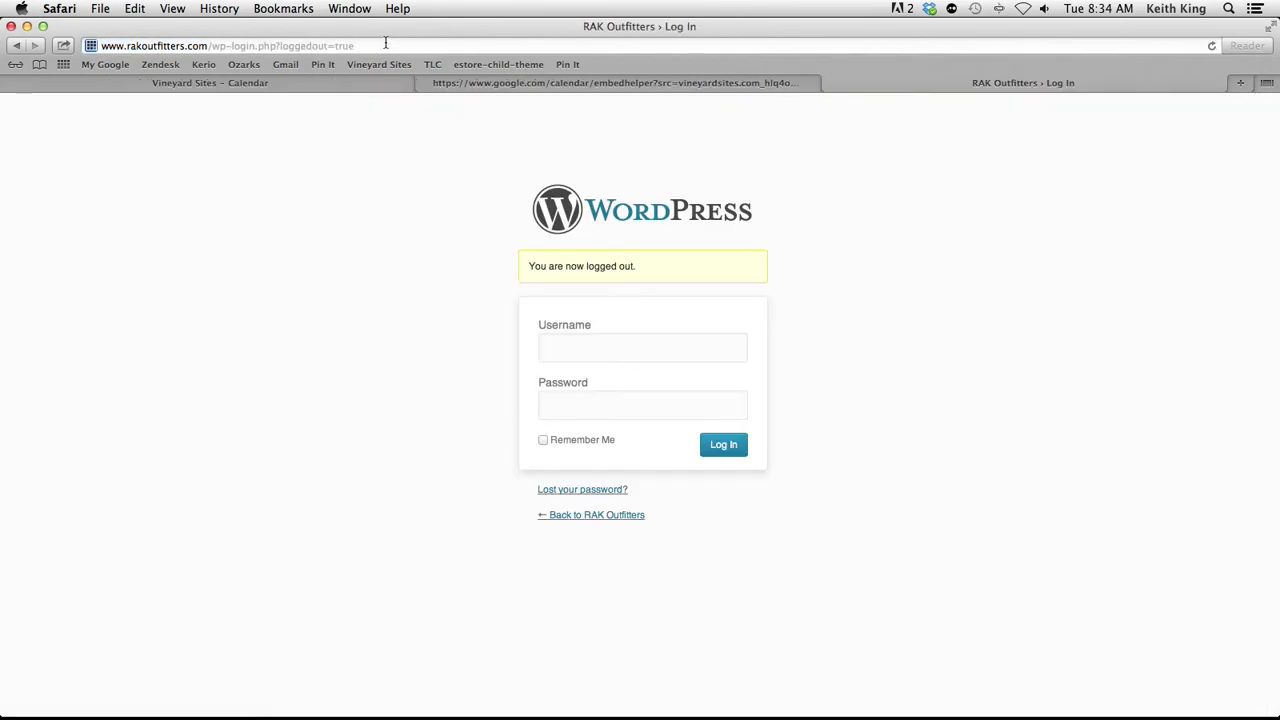
Load rakoutfitters.com/employees/ from the copied address and focus its password field
{"action": "left_click_drag", "start_coordinate": [385, 43], "coordinate": [75, 38]}
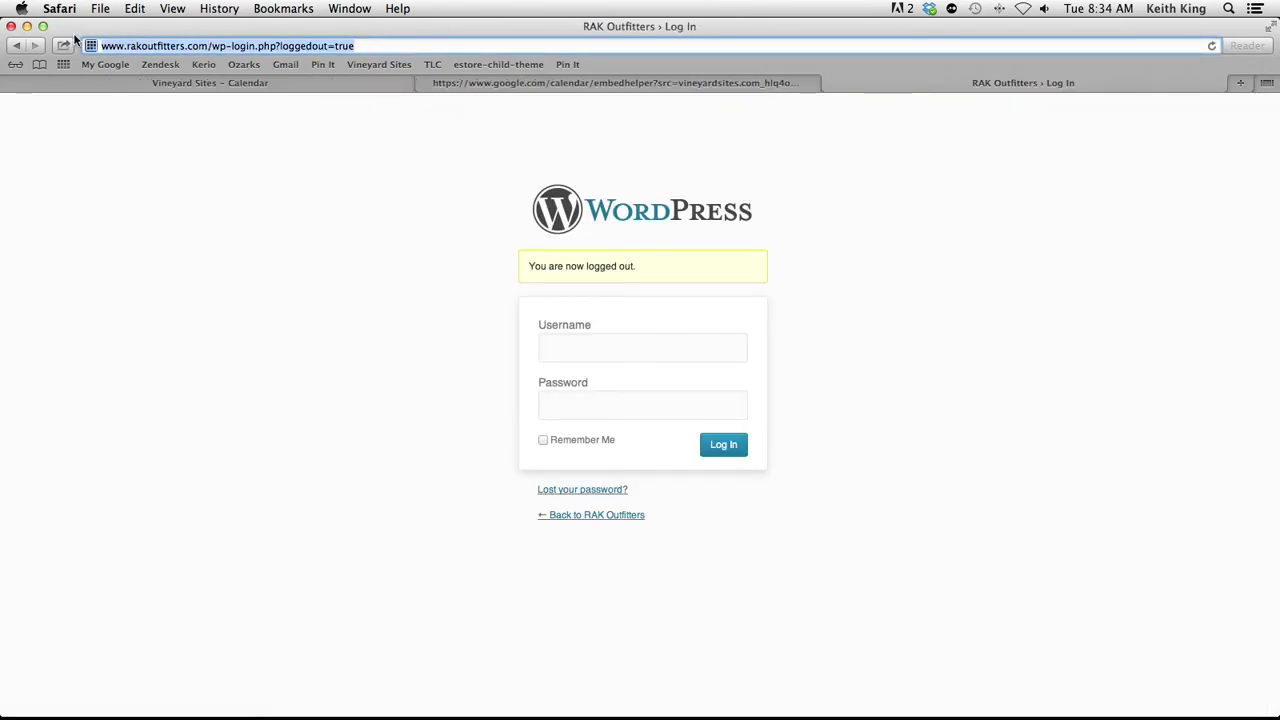
{"action": "key", "text": "super+v"}
{"action": "key", "text": "Return"}
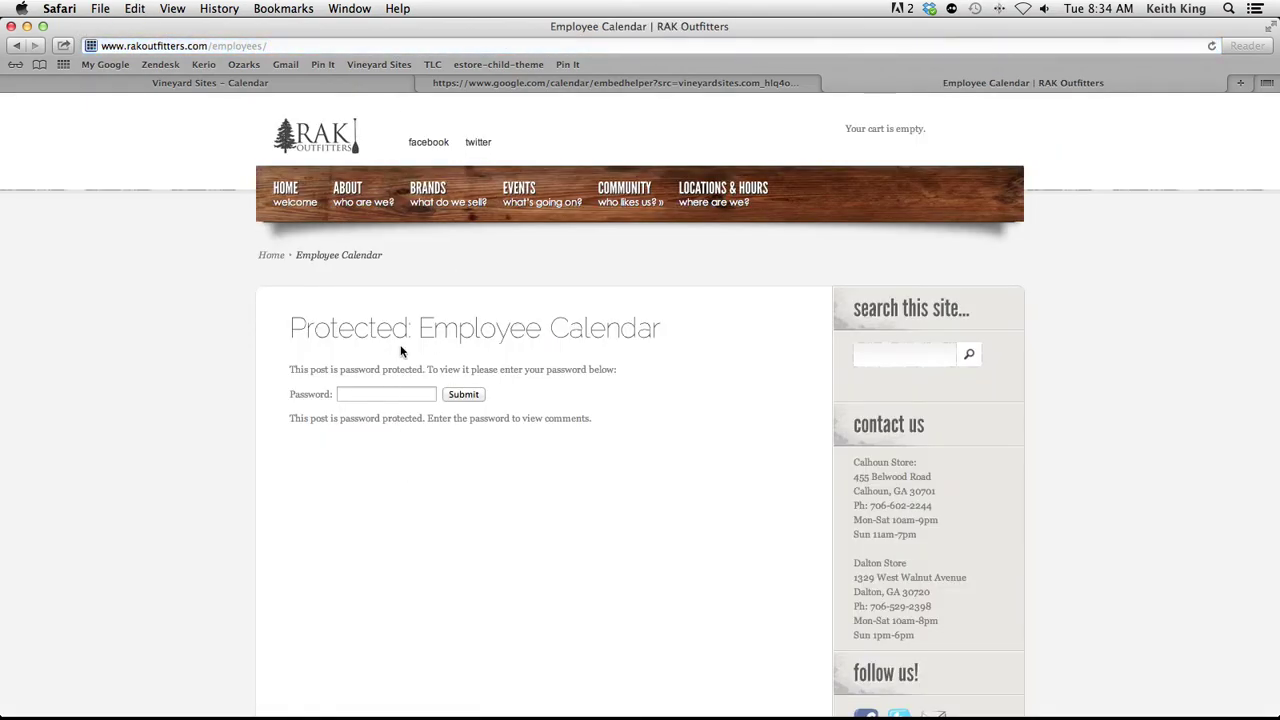
{"action": "left_click", "coordinate": [381, 394]}
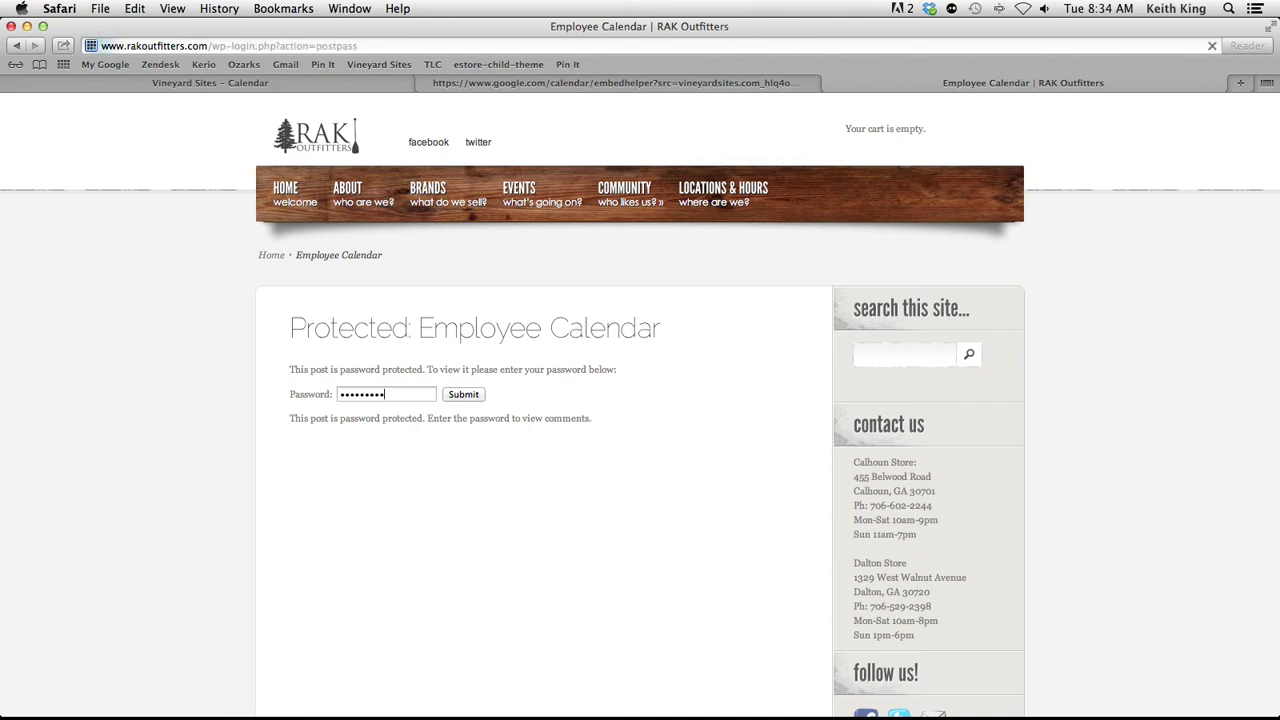
{"action": "left_click_drag", "start_coordinate": [100, 46], "coordinate": [214, 46]}
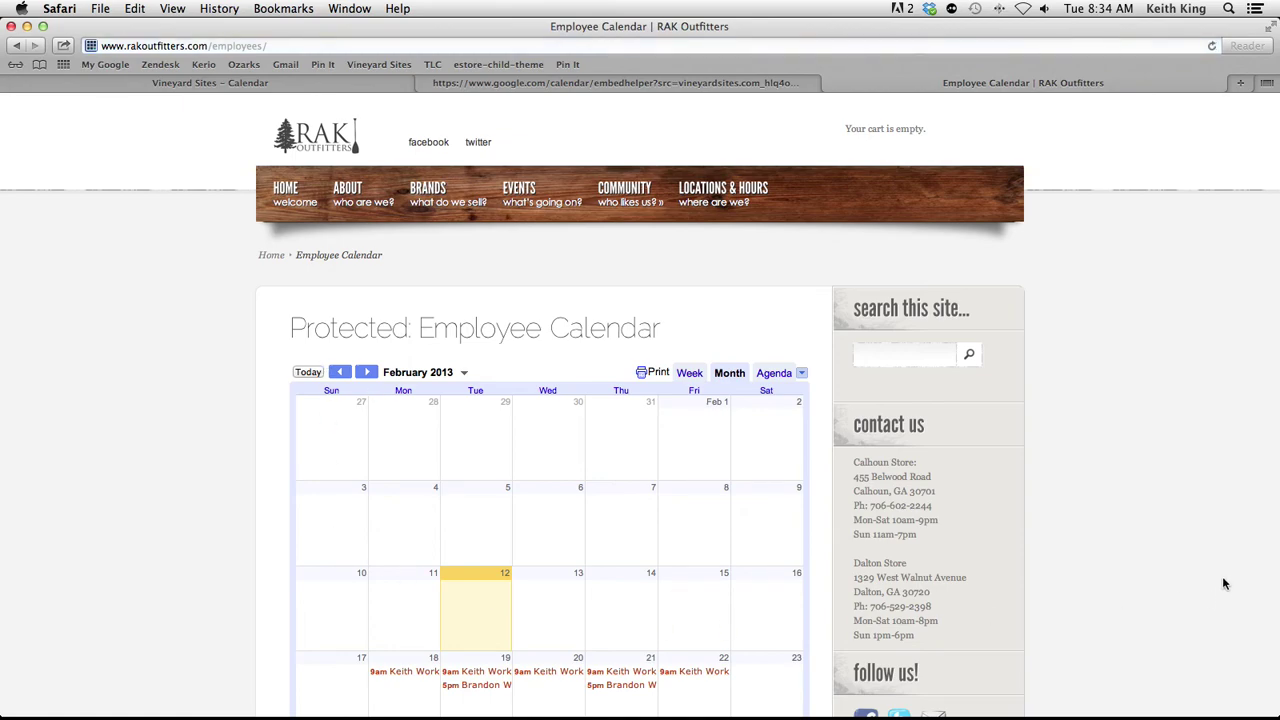
{"action": "scroll", "coordinate": [1168, 561], "scroll_direction": "down", "scroll_amount": 3}
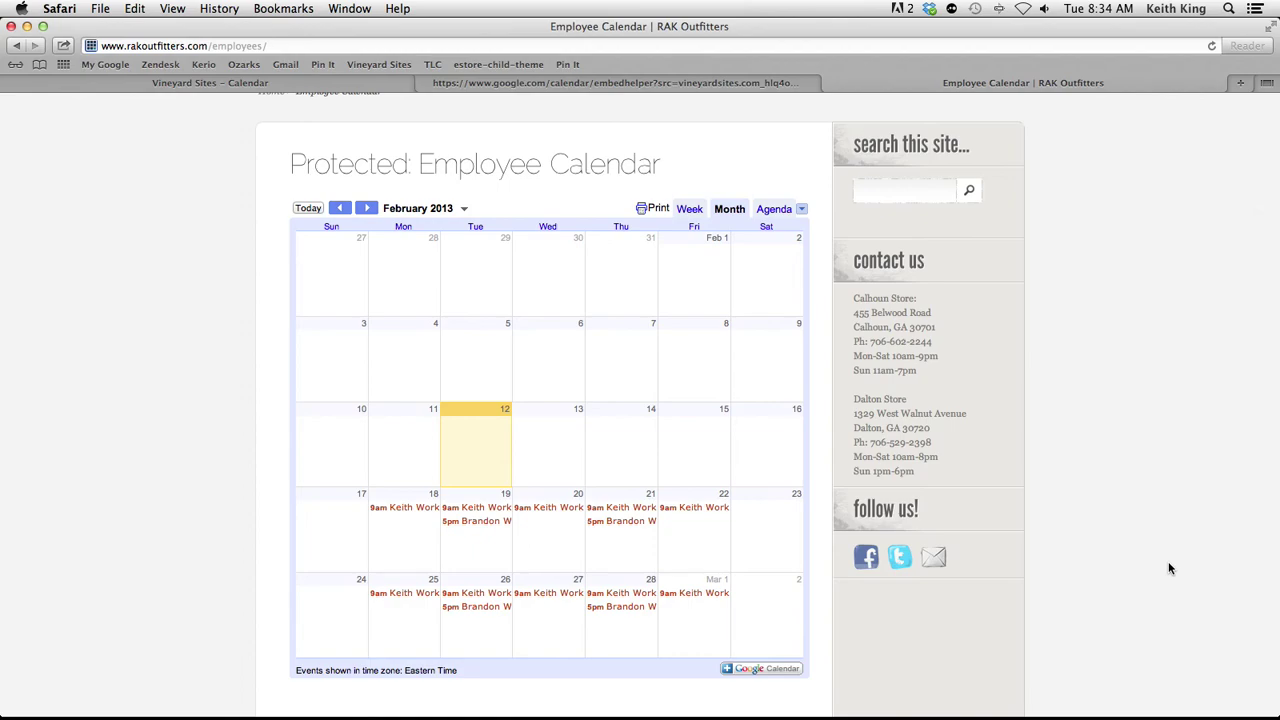
{"action": "scroll", "coordinate": [1168, 568], "scroll_direction": "down", "scroll_amount": 1}
{"action": "scroll", "coordinate": [1166, 570], "scroll_direction": "up", "scroll_amount": 1}
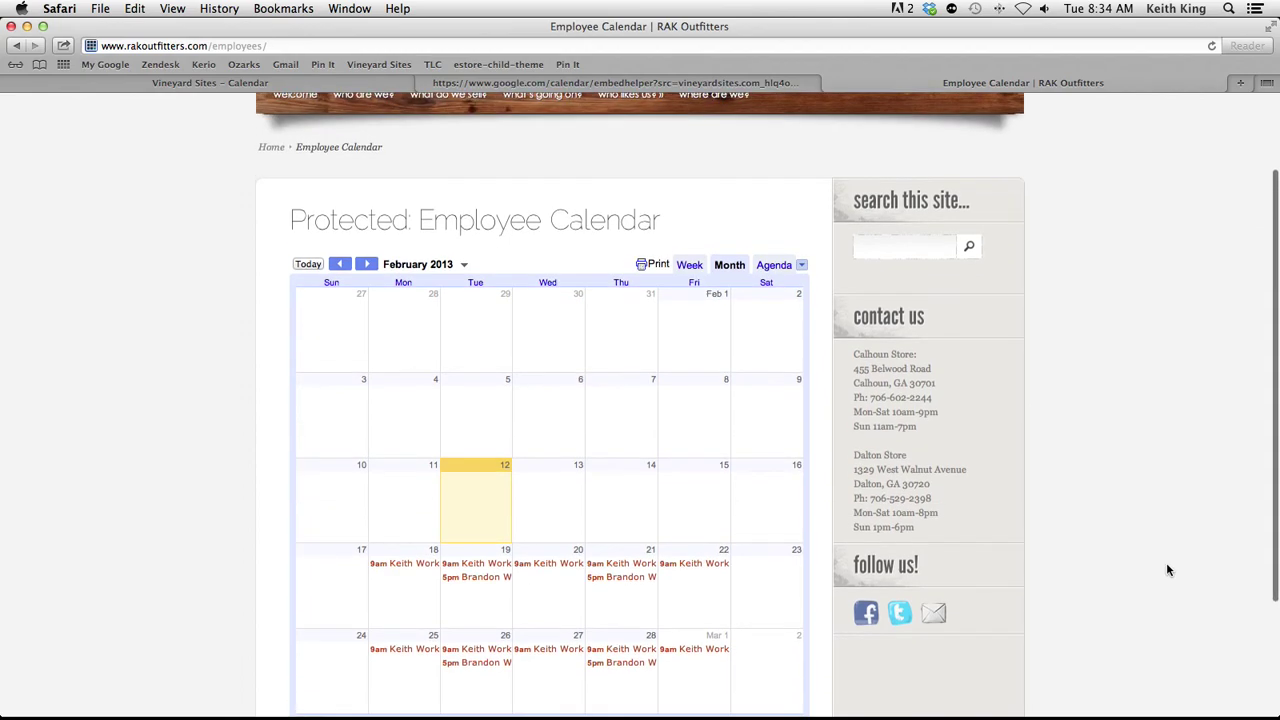
{"action": "scroll", "coordinate": [1166, 570], "scroll_direction": "down", "scroll_amount": 2}
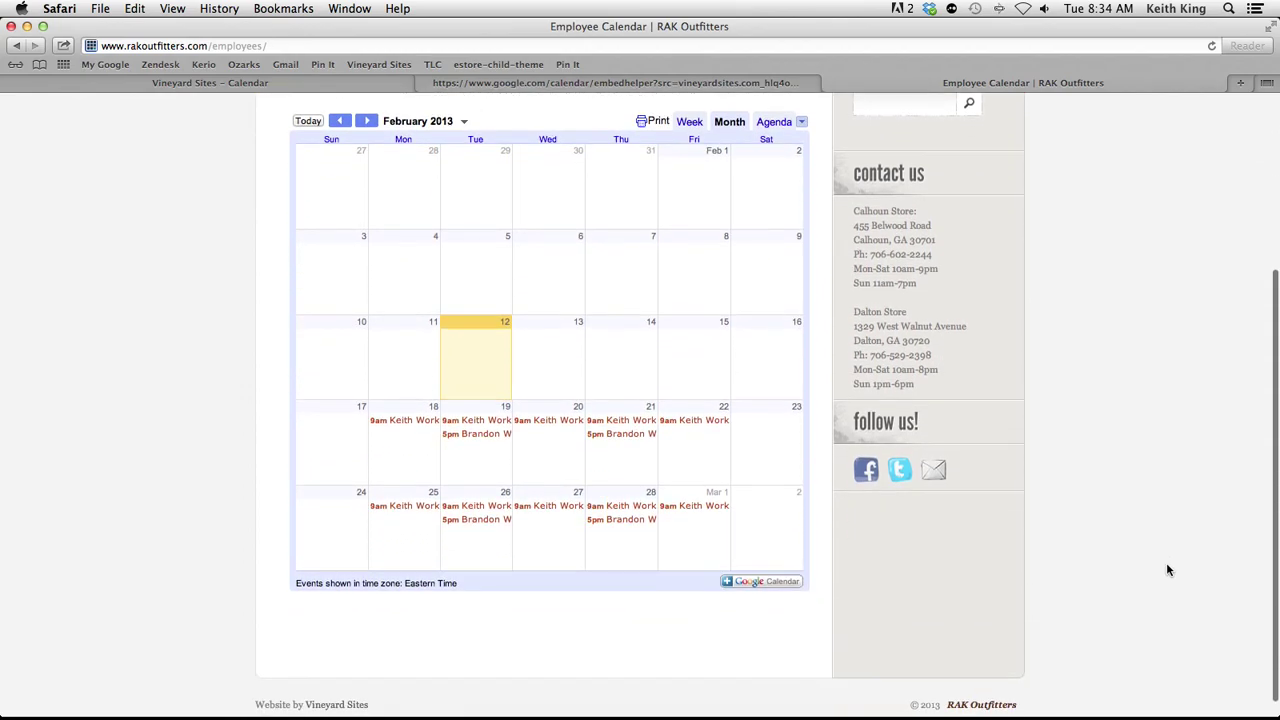
{"action": "scroll", "coordinate": [1168, 570], "scroll_direction": "up", "scroll_amount": 1}
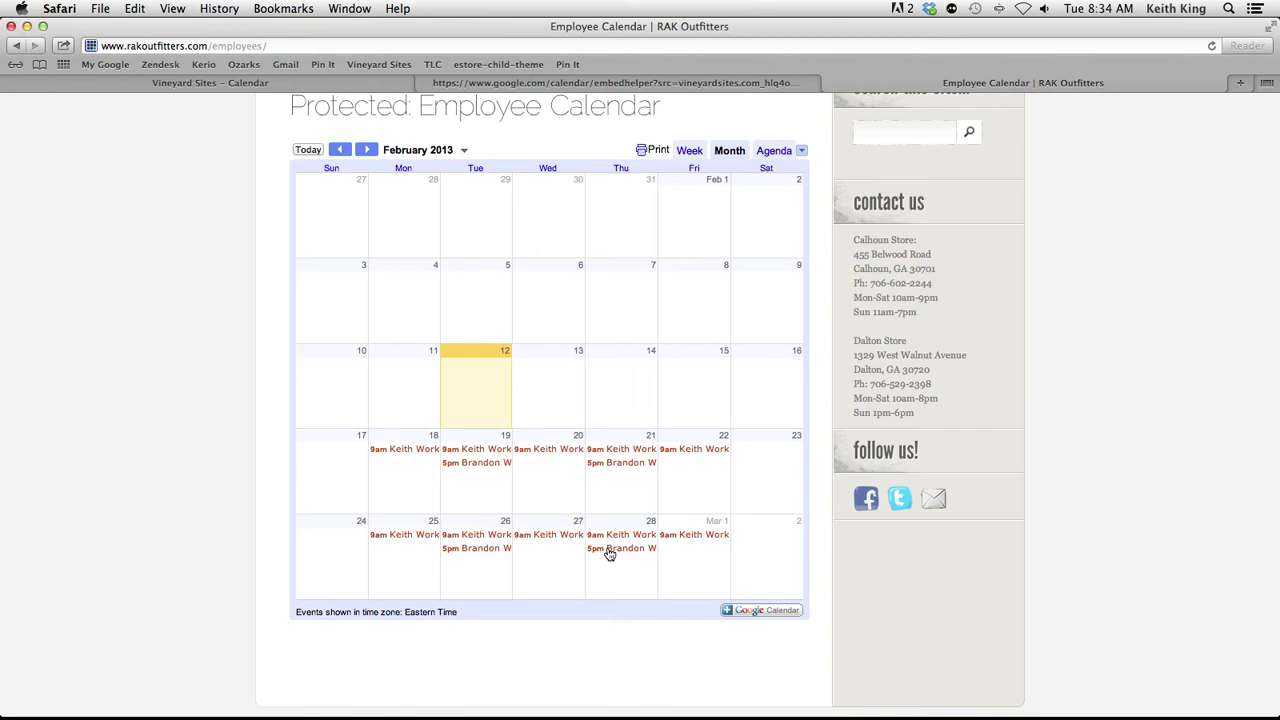
{"action": "scroll", "coordinate": [610, 555], "scroll_direction": "up", "scroll_amount": 5}
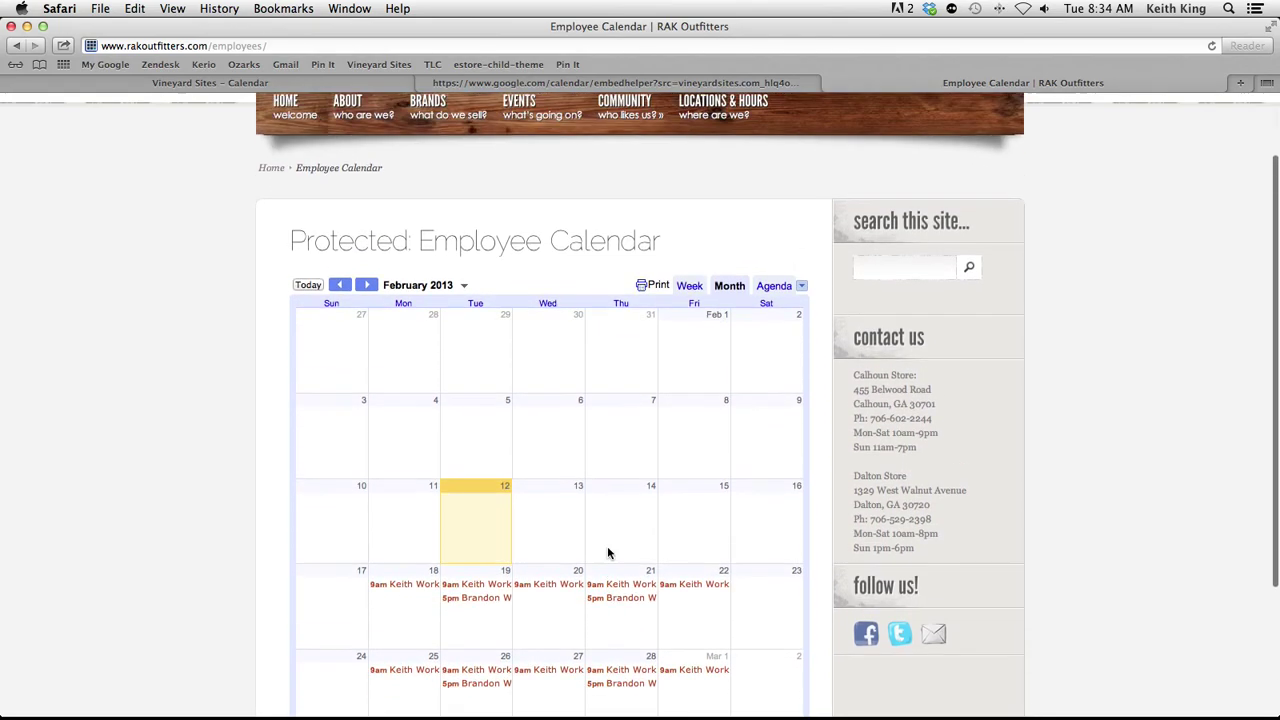
{"action": "scroll", "coordinate": [607, 553], "scroll_direction": "down", "scroll_amount": 2}
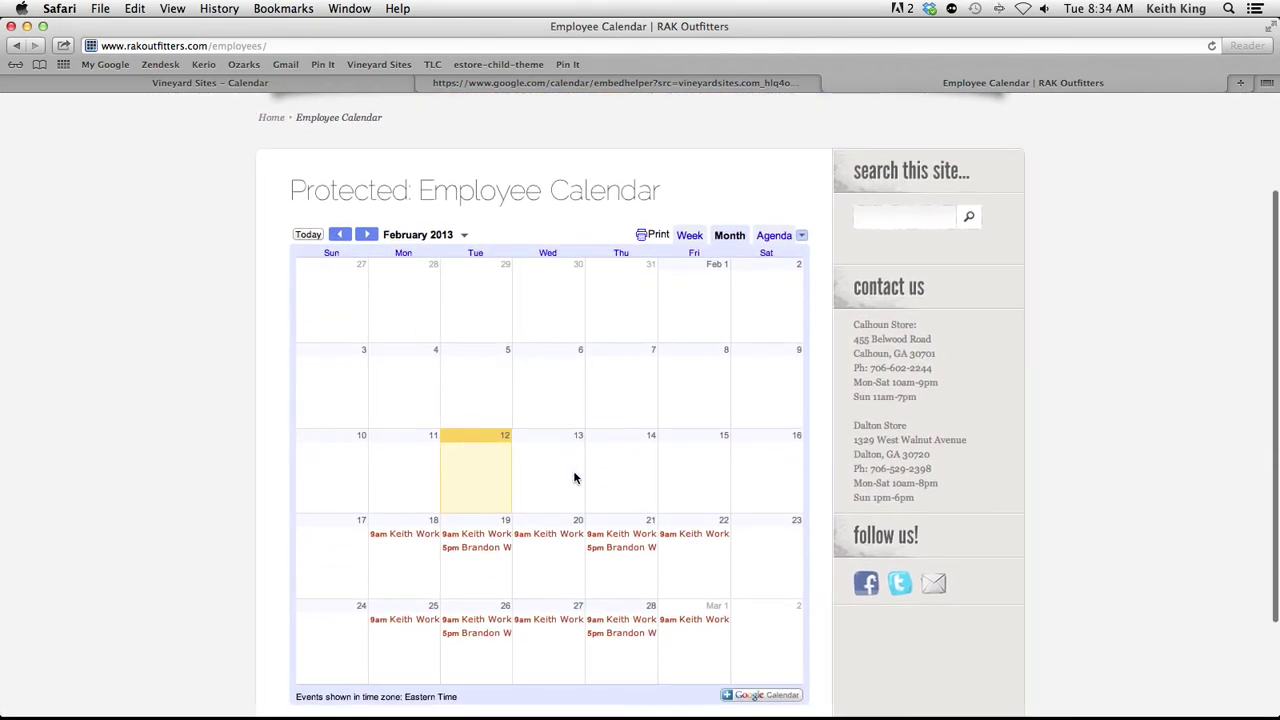
{"action": "scroll", "coordinate": [586, 538], "scroll_direction": "down", "scroll_amount": 3}
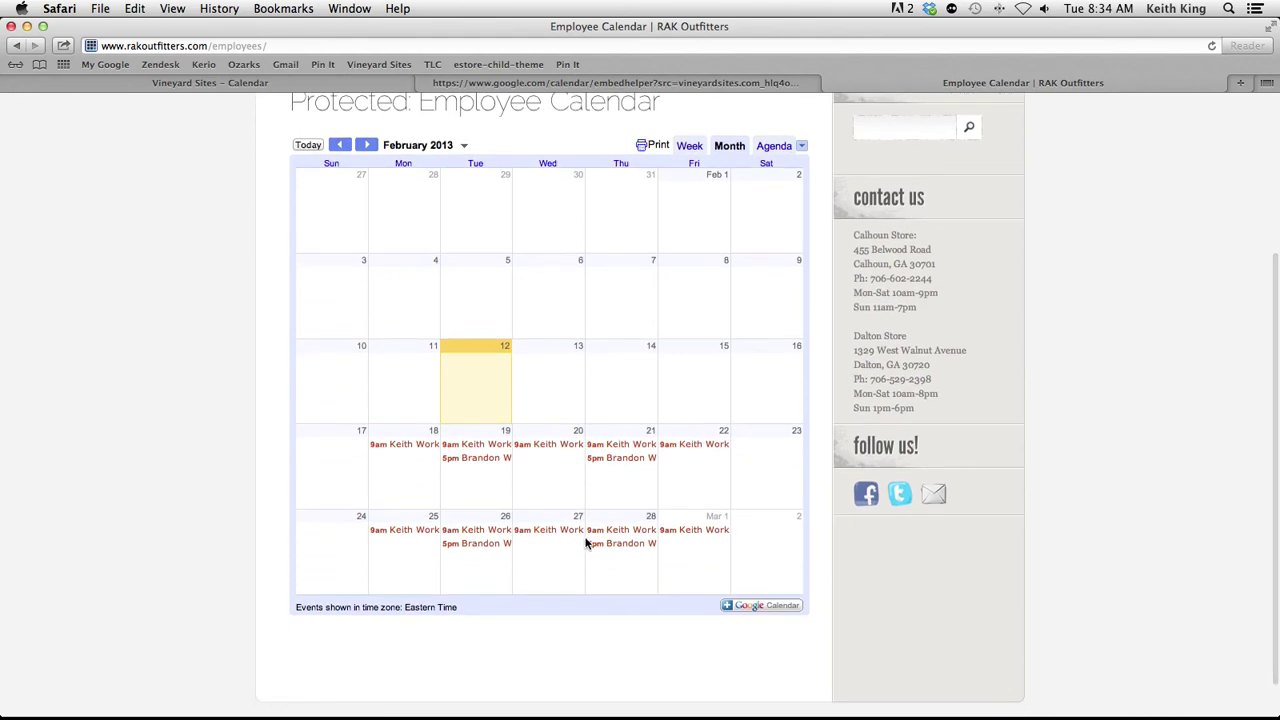
{"action": "left_click", "coordinate": [690, 147]}
Jump the embedded calendar to the week of February 17, switch to Agenda view, and reload
{"action": "left_click", "coordinate": [478, 146]}
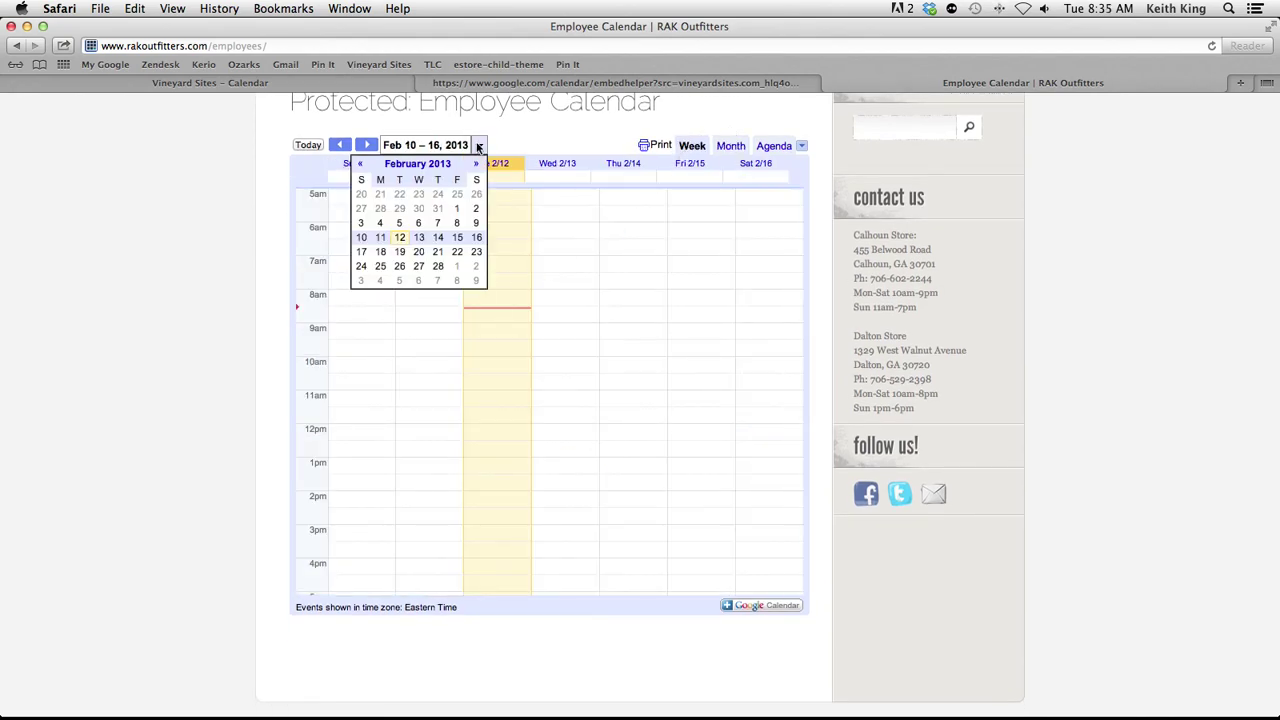
{"action": "left_click", "coordinate": [424, 238]}
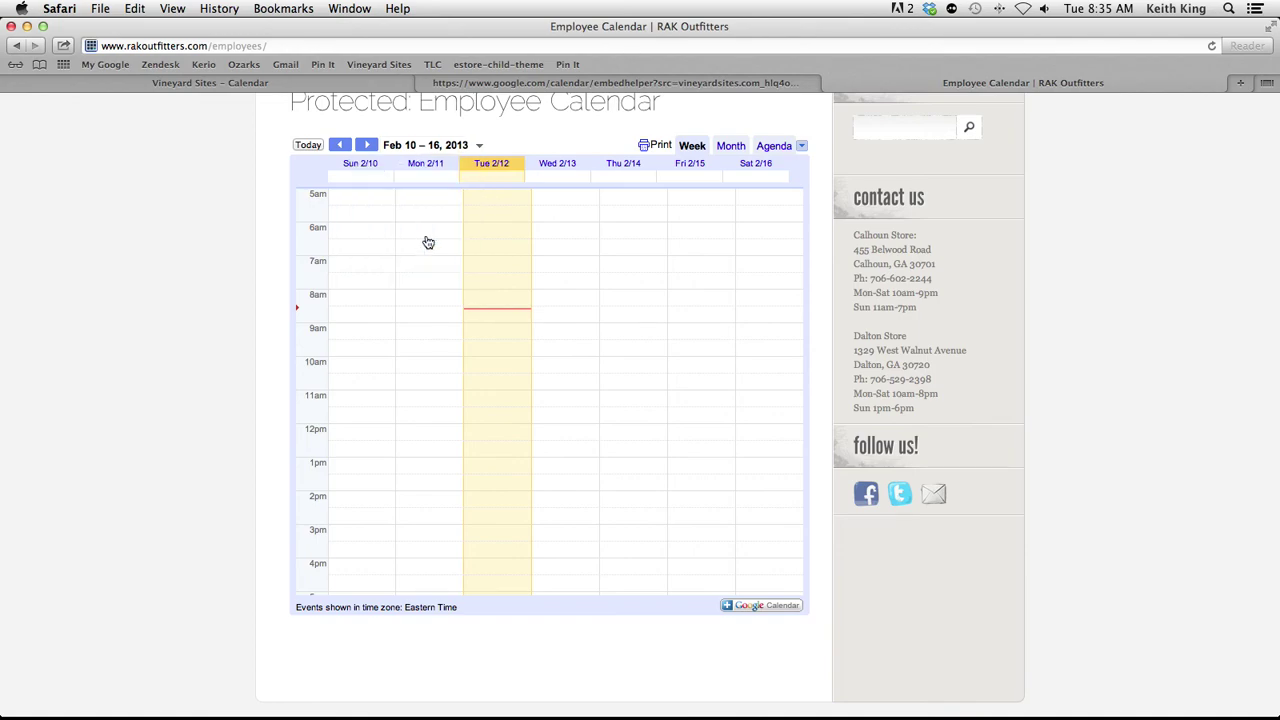
{"action": "left_click", "coordinate": [478, 146]}
{"action": "left_click", "coordinate": [390, 255]}
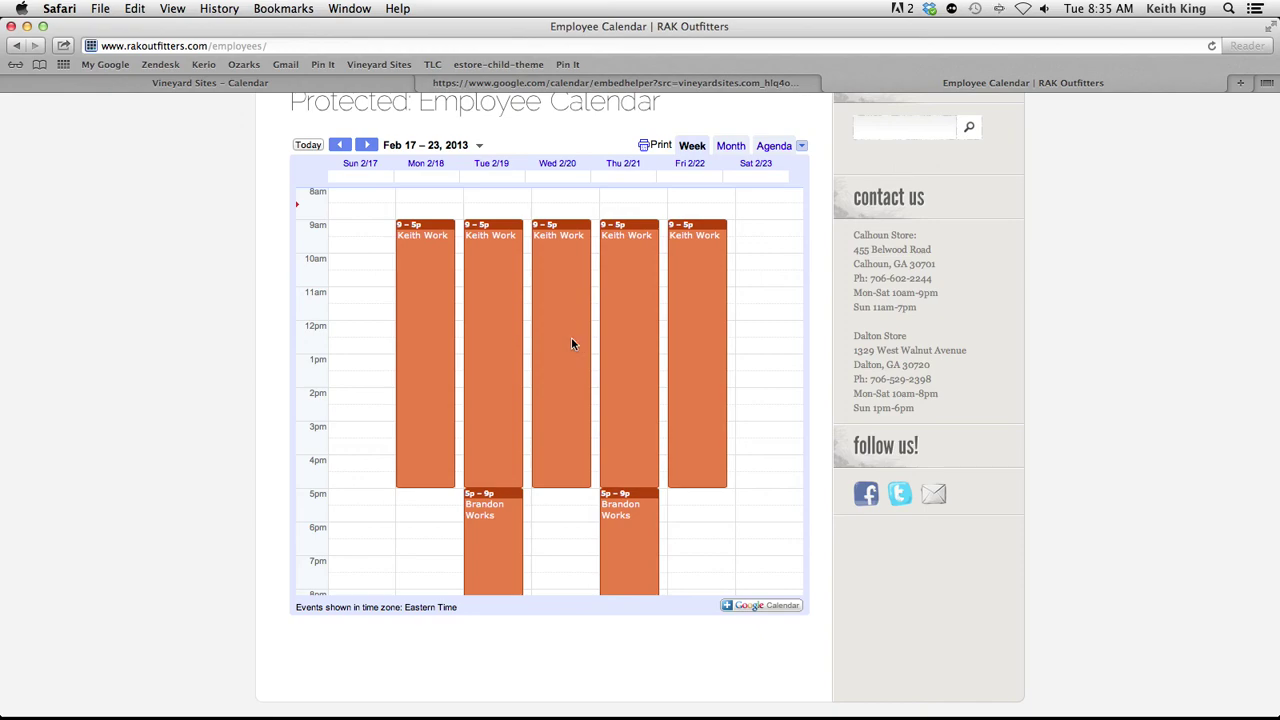
{"action": "left_click", "coordinate": [775, 148]}
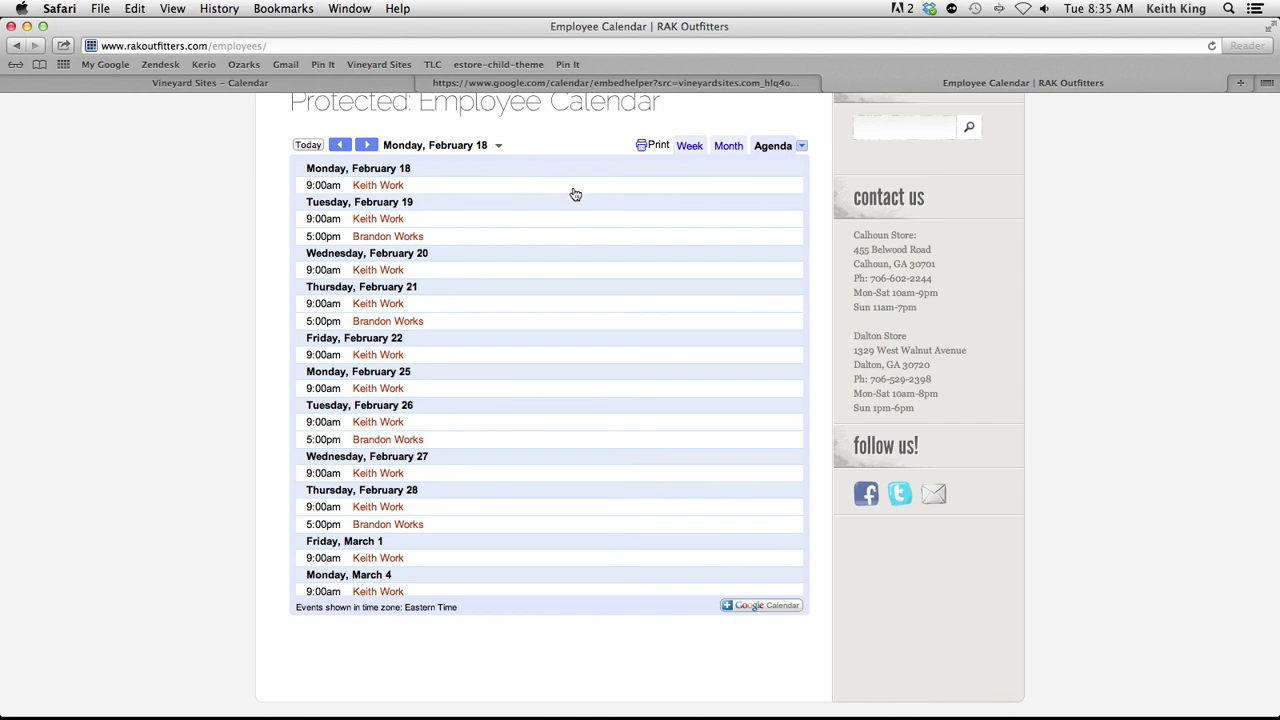
{"action": "key", "text": "super+r"}
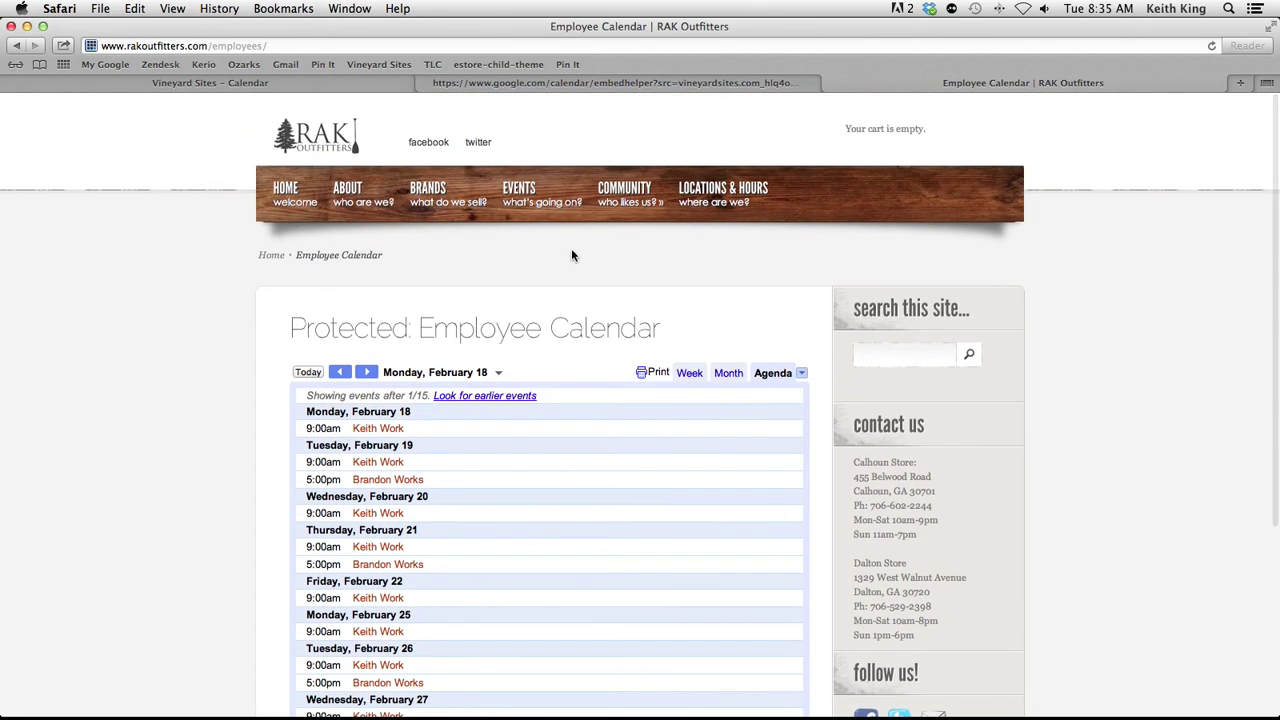